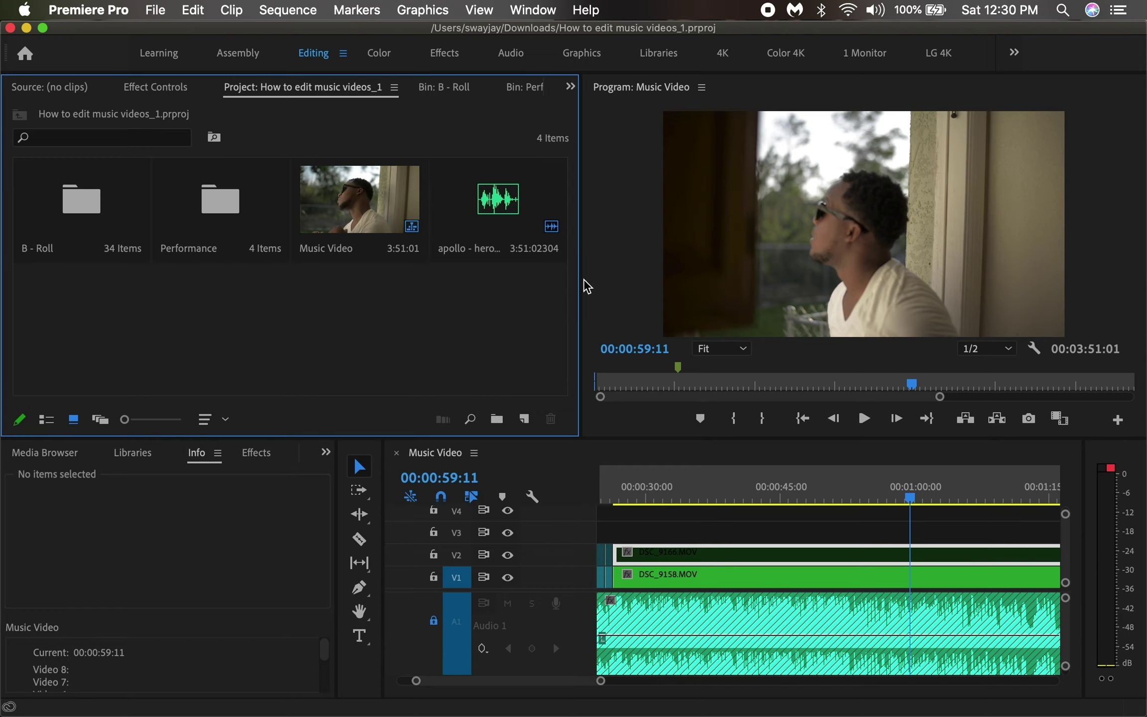
- Zoom the Music Video timeline out so roughly 0:15 through 1:45 is visible
{"action": "left_click", "coordinate": [912, 498]}
{"action": "scroll", "coordinate": [912, 500], "scroll_direction": "down", "scroll_amount": 3}
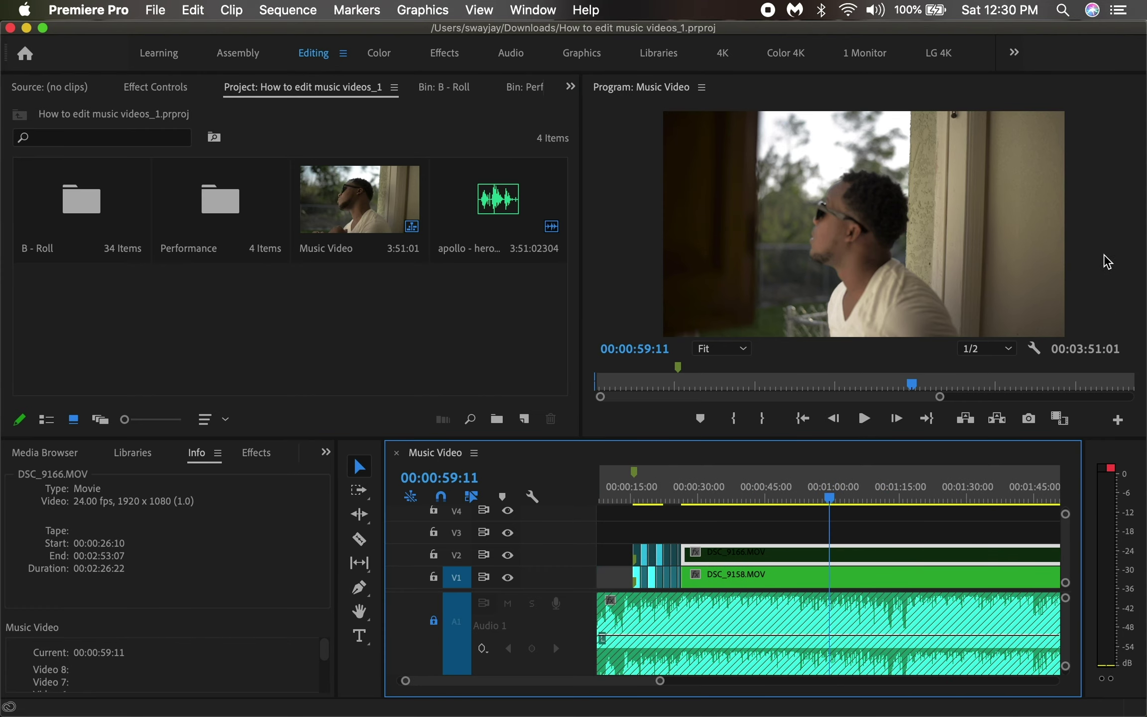
- In the maximized Program Monitor, park the playhead at 00:01:00:10, where the singer faces the camera
{"action": "key", "text": "grave"}
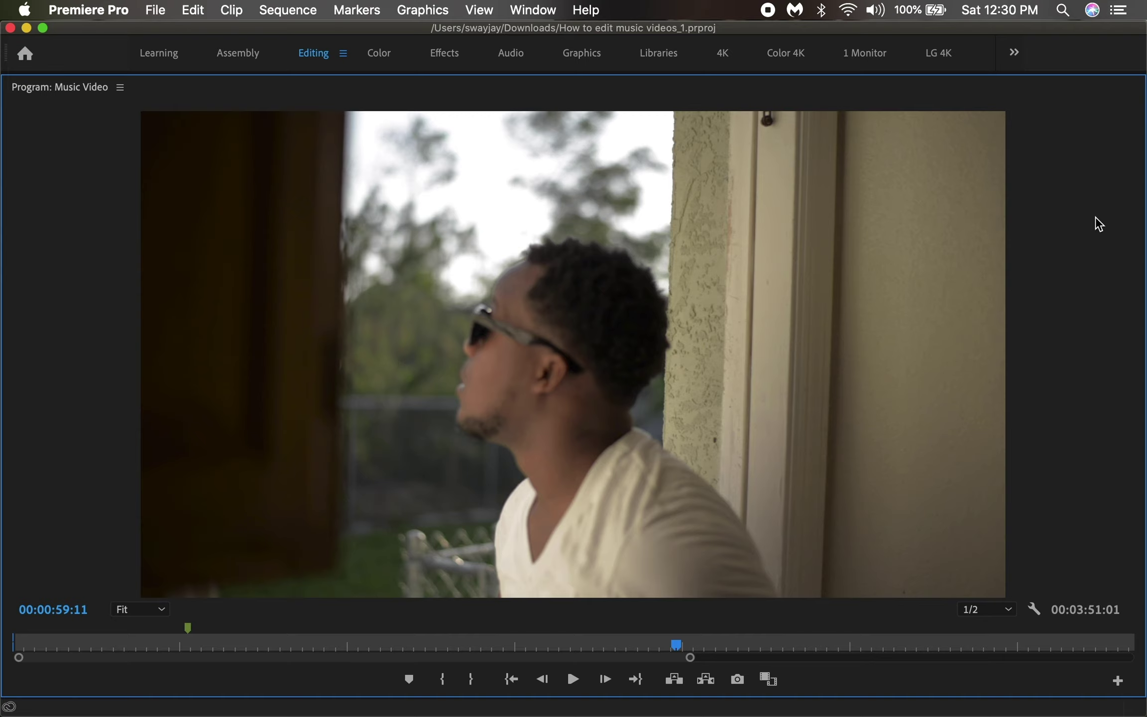
{"action": "left_click_drag", "start_coordinate": [690, 658], "coordinate": [852, 658]}
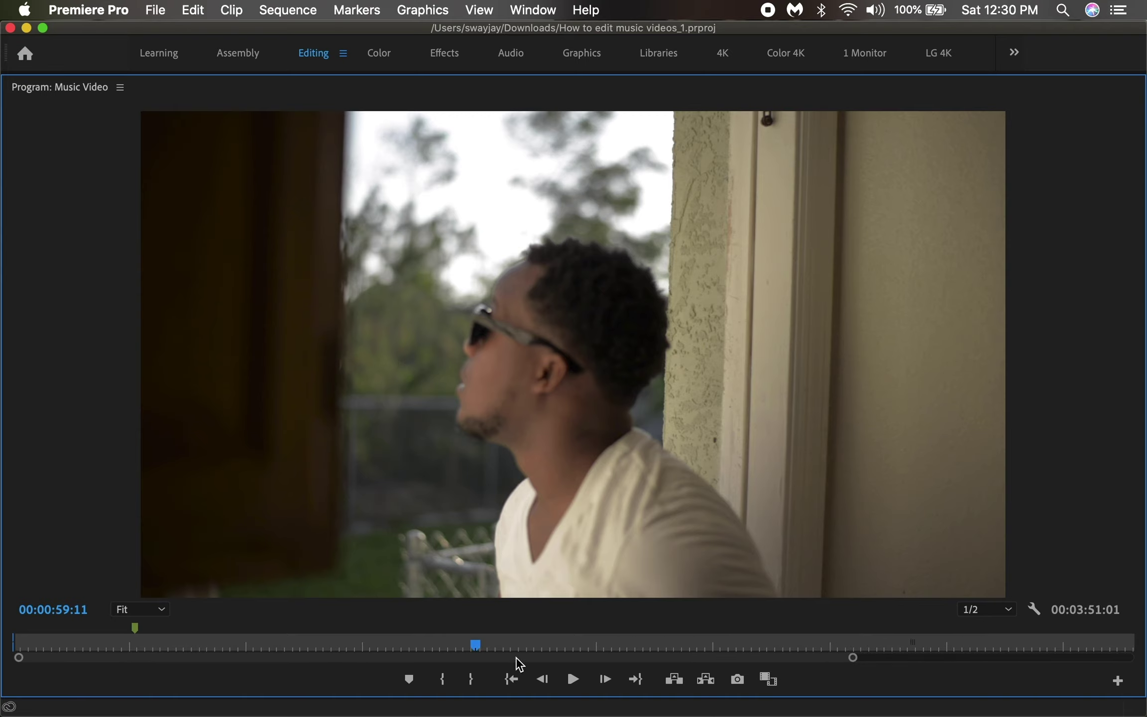
{"action": "left_click_drag", "start_coordinate": [470, 650], "coordinate": [479, 648]}
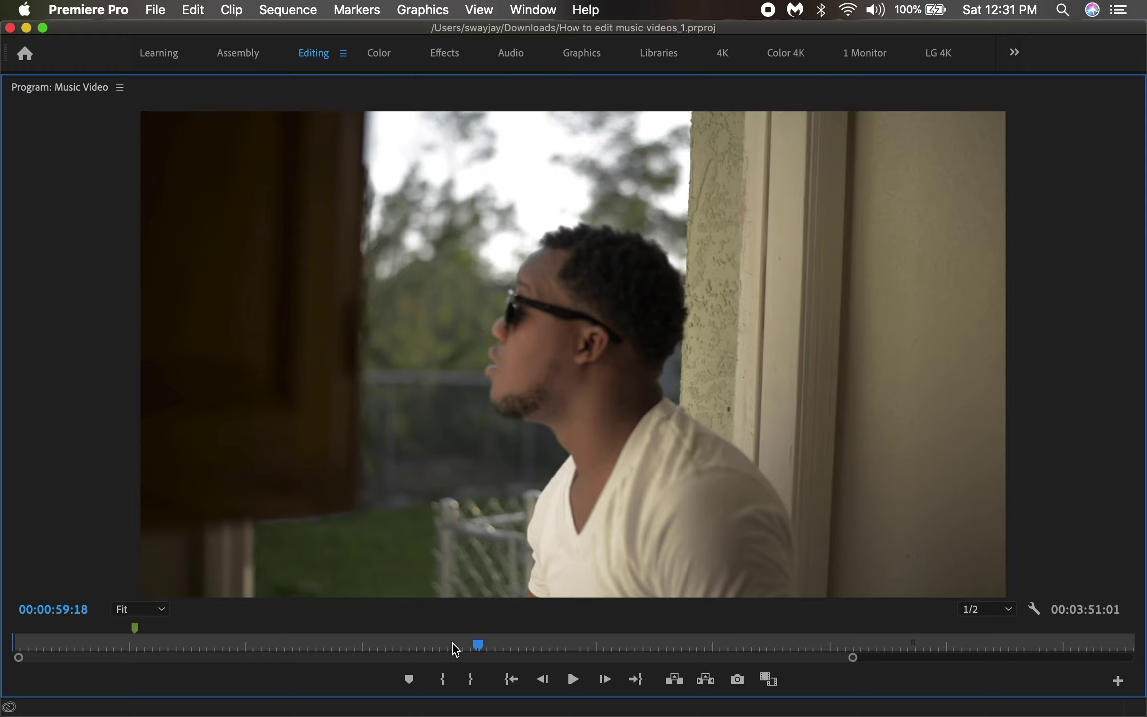
{"action": "left_click_drag", "start_coordinate": [455, 646], "coordinate": [486, 634]}
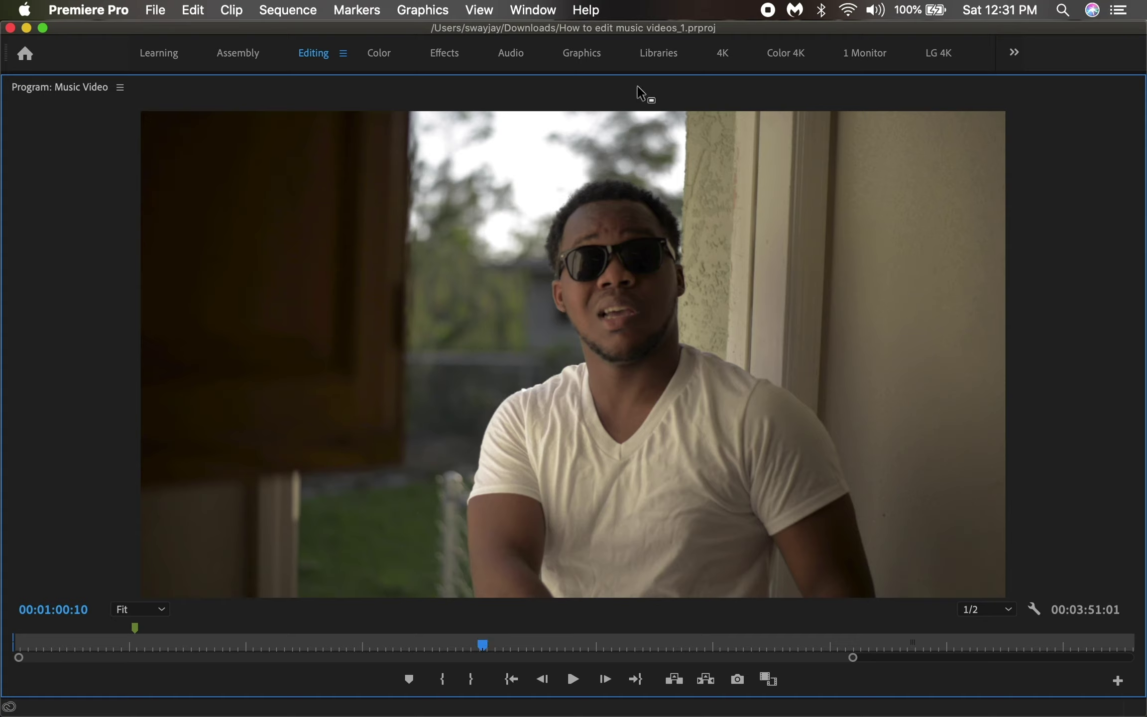
{"action": "key", "text": "grave"}
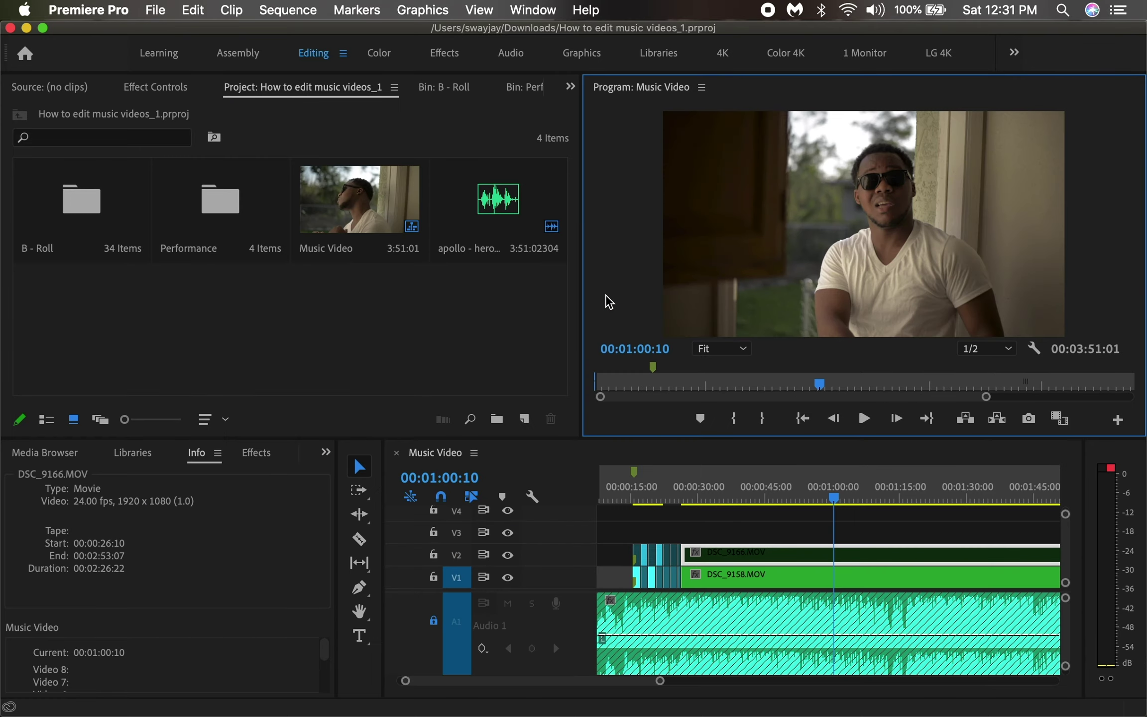
- Select DSC_9158.MOV on V1 and zoom the timeline in around the playhead
{"action": "left_click", "coordinate": [851, 581]}
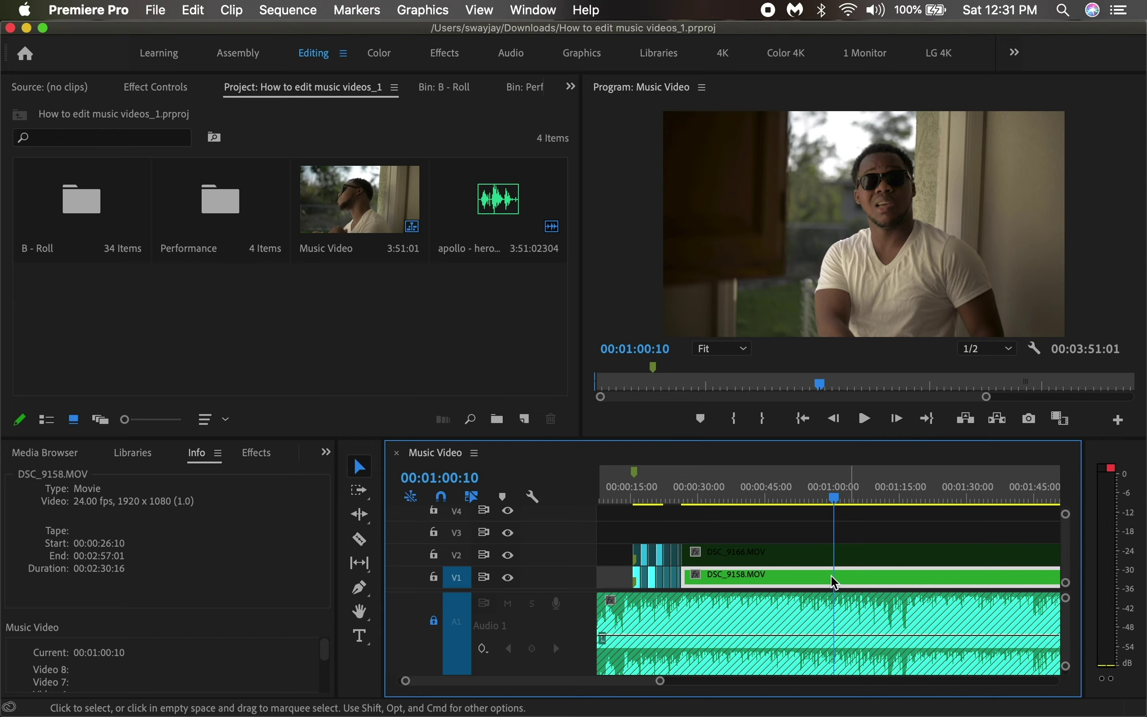
{"action": "key", "text": "equal"}
{"action": "key", "text": "equal"}
{"action": "key", "text": "equal"}
{"action": "key", "text": "equal"}
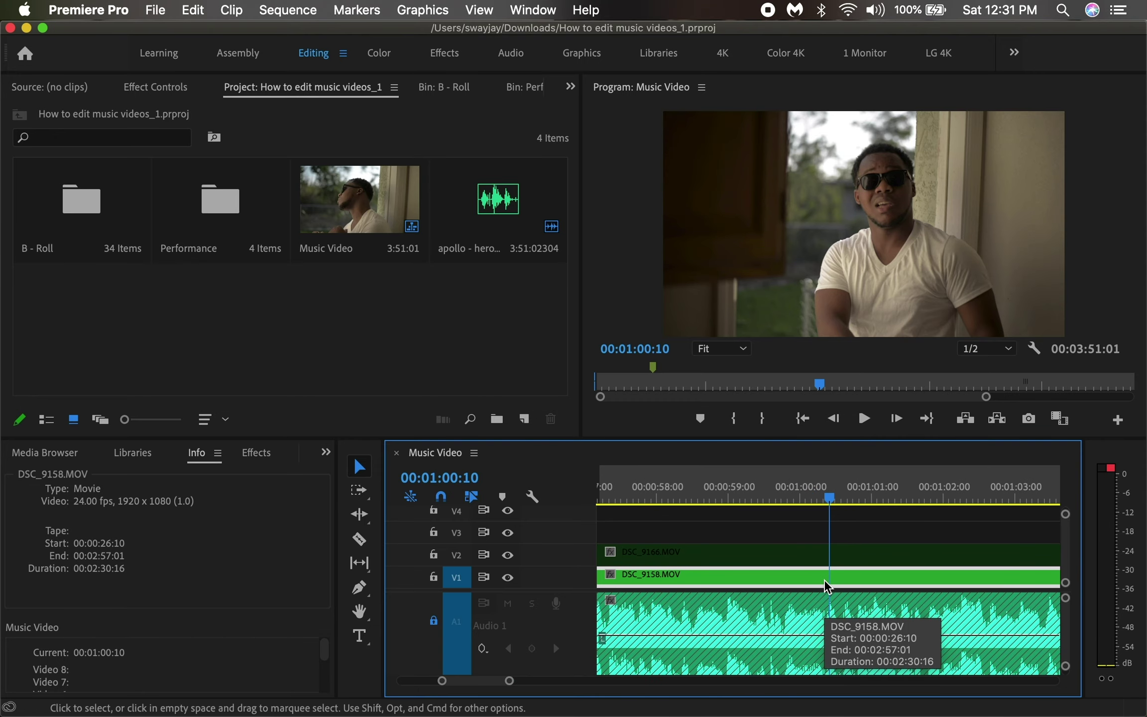
{"action": "key", "text": "c"}
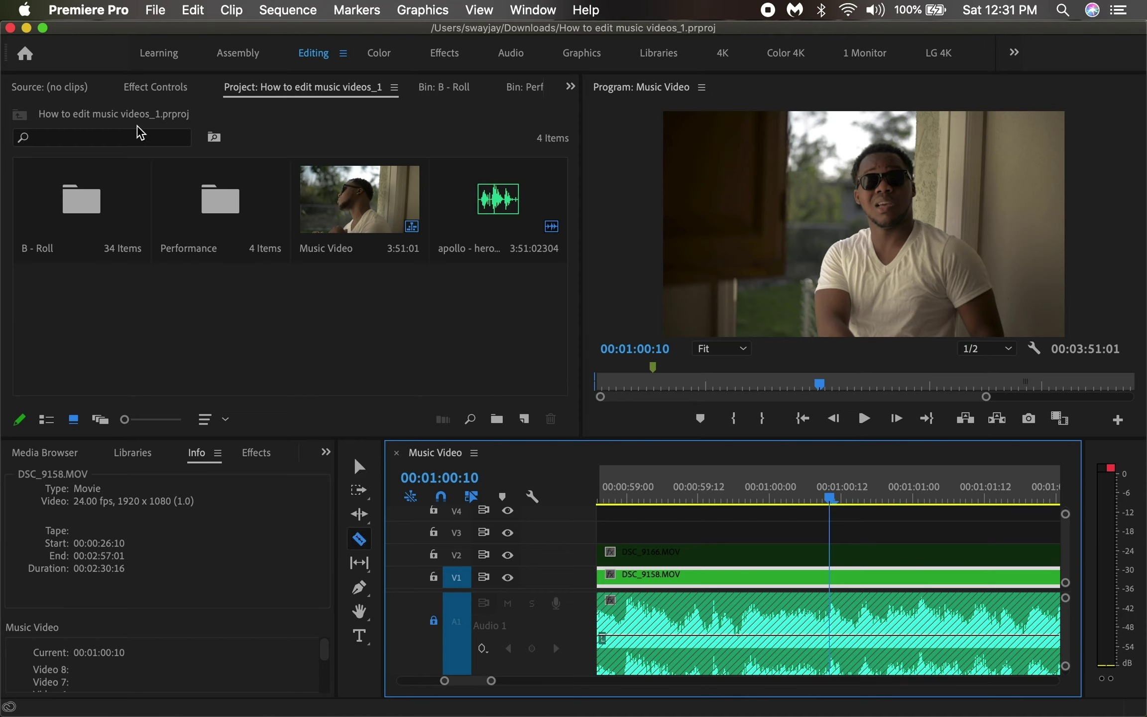
- Search the Effects panel for 'light' and razor-cut DSC_9158.MOV at 00:01:00:10
{"action": "left_click", "coordinate": [152, 88]}
{"action": "left_click", "coordinate": [244, 458]}
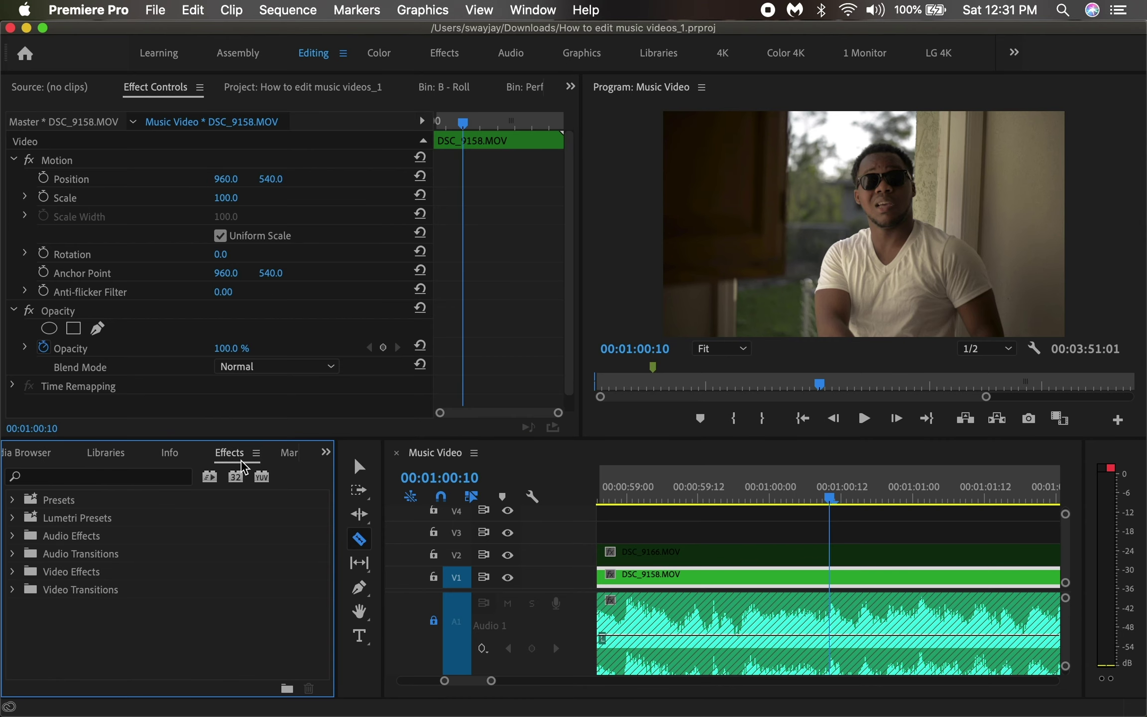
{"action": "left_click", "coordinate": [164, 478]}
{"action": "type", "text": "light"}
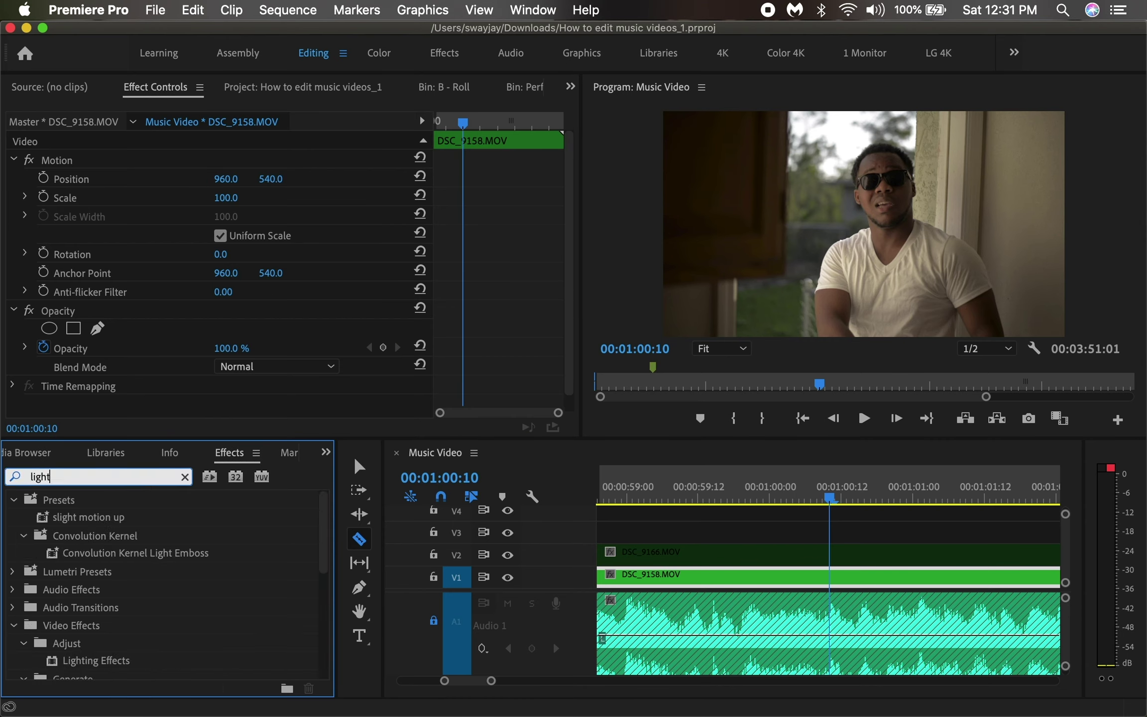
{"action": "scroll", "coordinate": [154, 532], "scroll_direction": "down", "scroll_amount": 10}
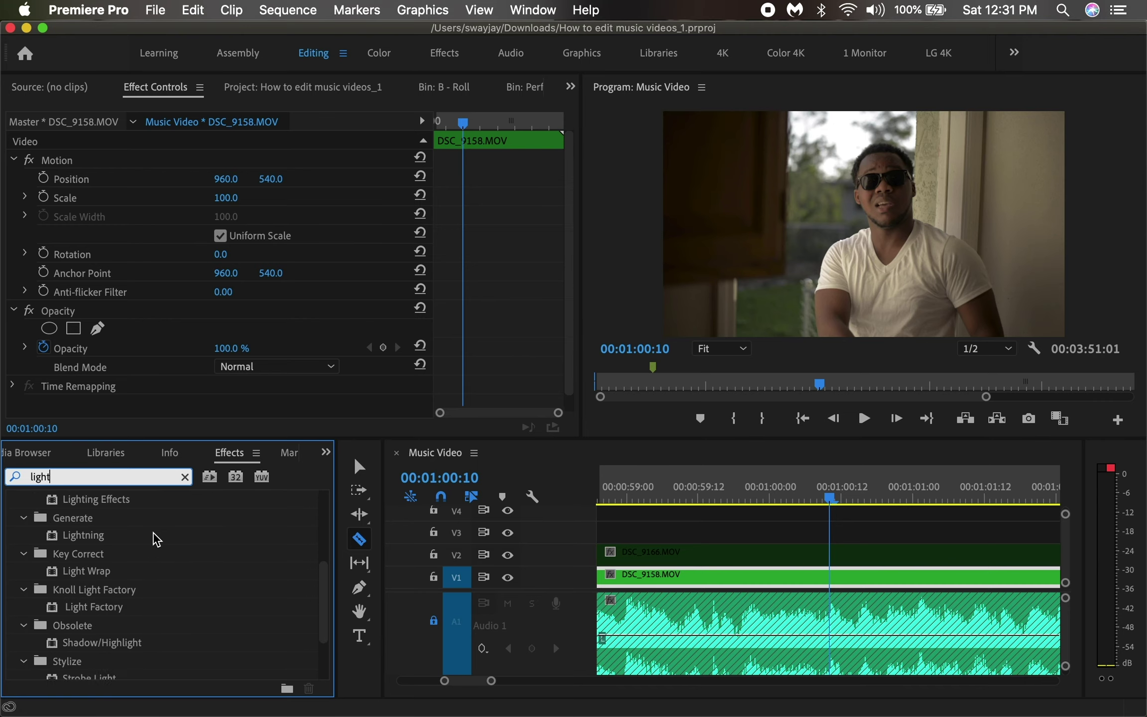
{"action": "scroll", "coordinate": [154, 531], "scroll_direction": "up", "scroll_amount": 1}
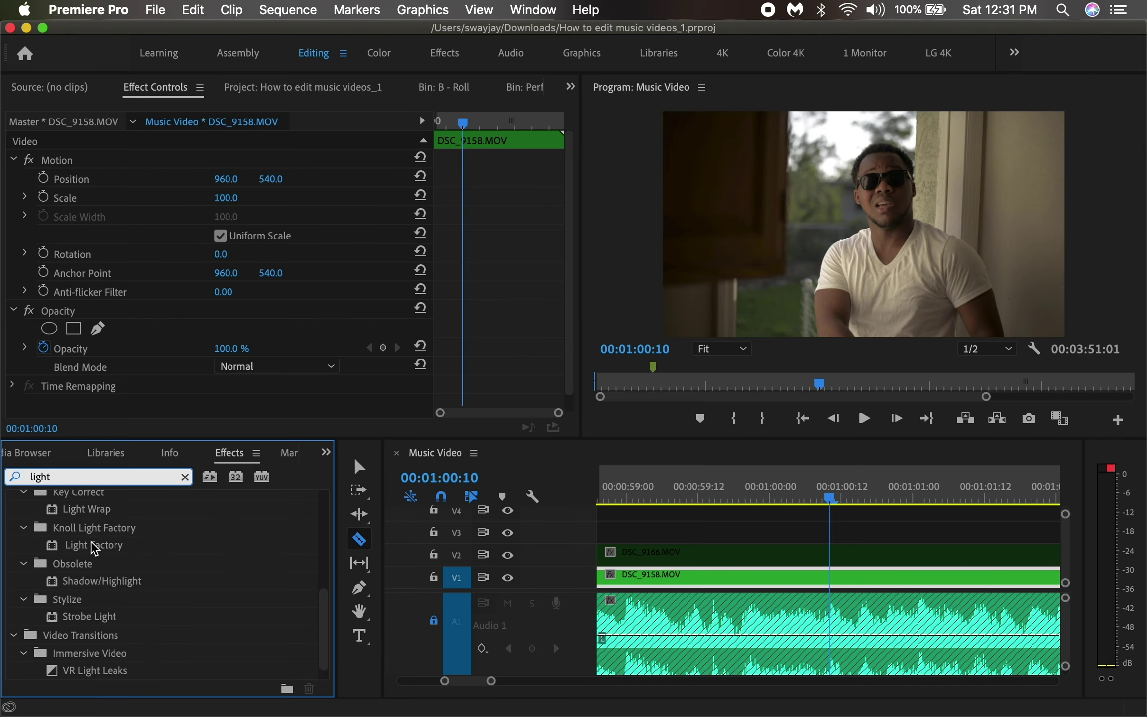
{"action": "left_click_drag", "start_coordinate": [91, 543], "coordinate": [226, 546]}
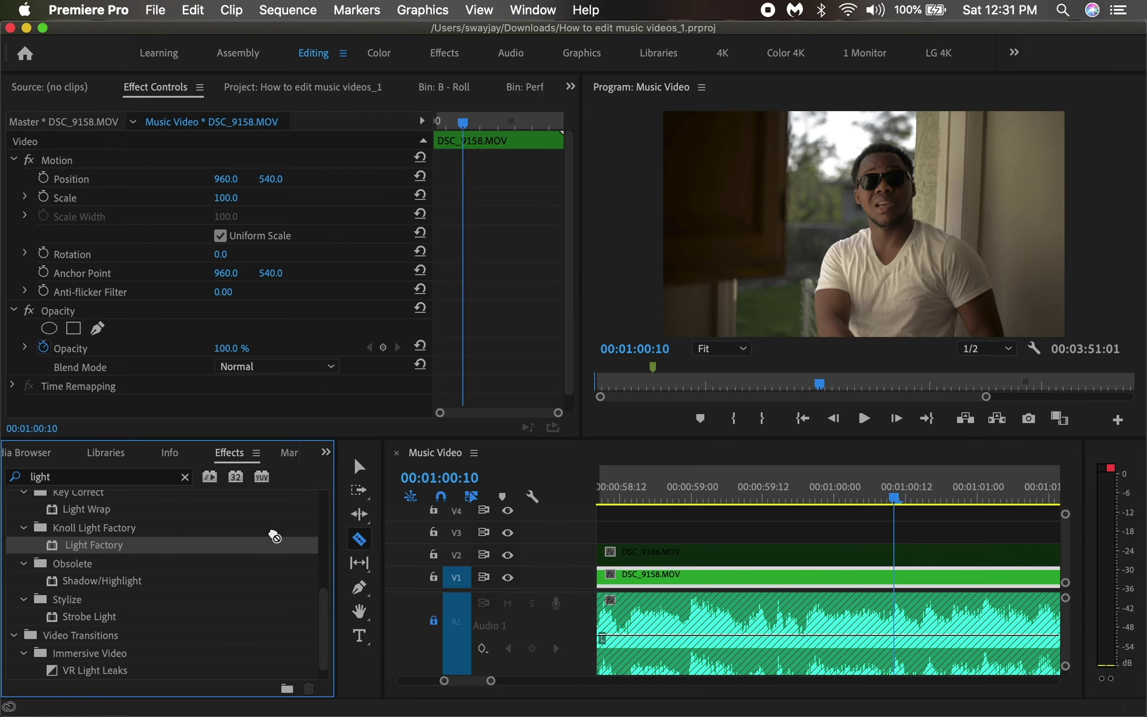
{"action": "left_click", "coordinate": [896, 574]}
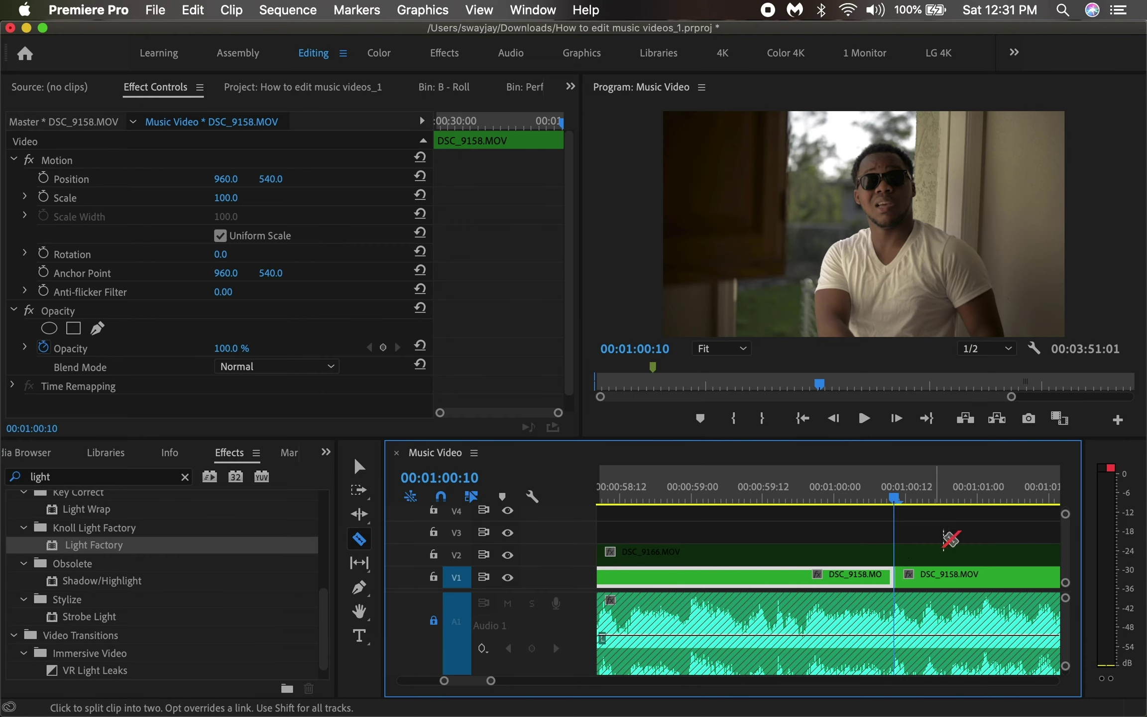
- Make a second V1 cut near 00:01:00:16, isolating a short DSC_9158.MOV piece
{"action": "key", "text": "v"}
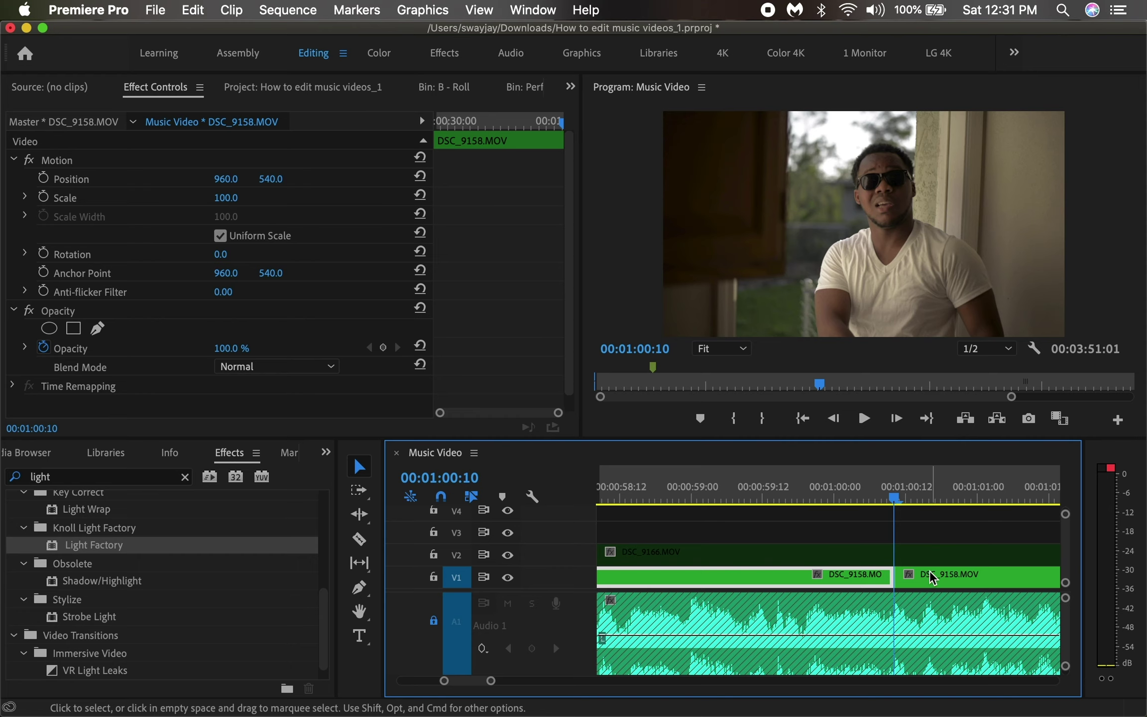
{"action": "key", "text": "equal"}
{"action": "key", "text": "equal"}
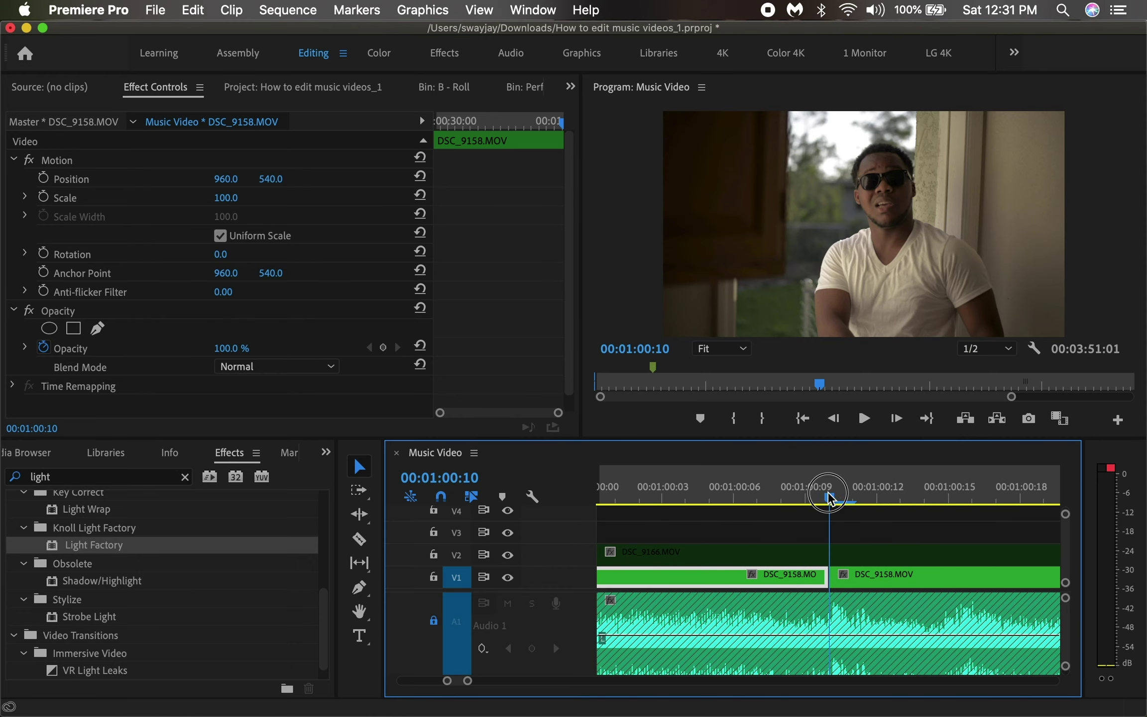
{"action": "left_click_drag", "start_coordinate": [830, 497], "coordinate": [862, 508]}
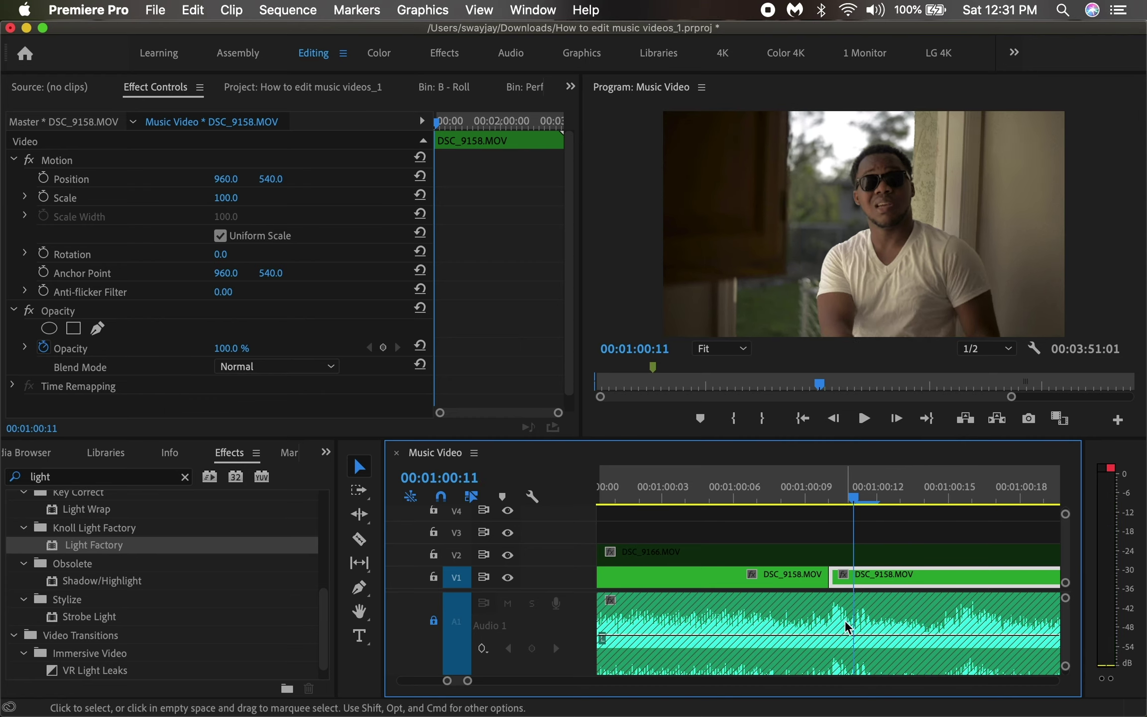
{"action": "key", "text": "c"}
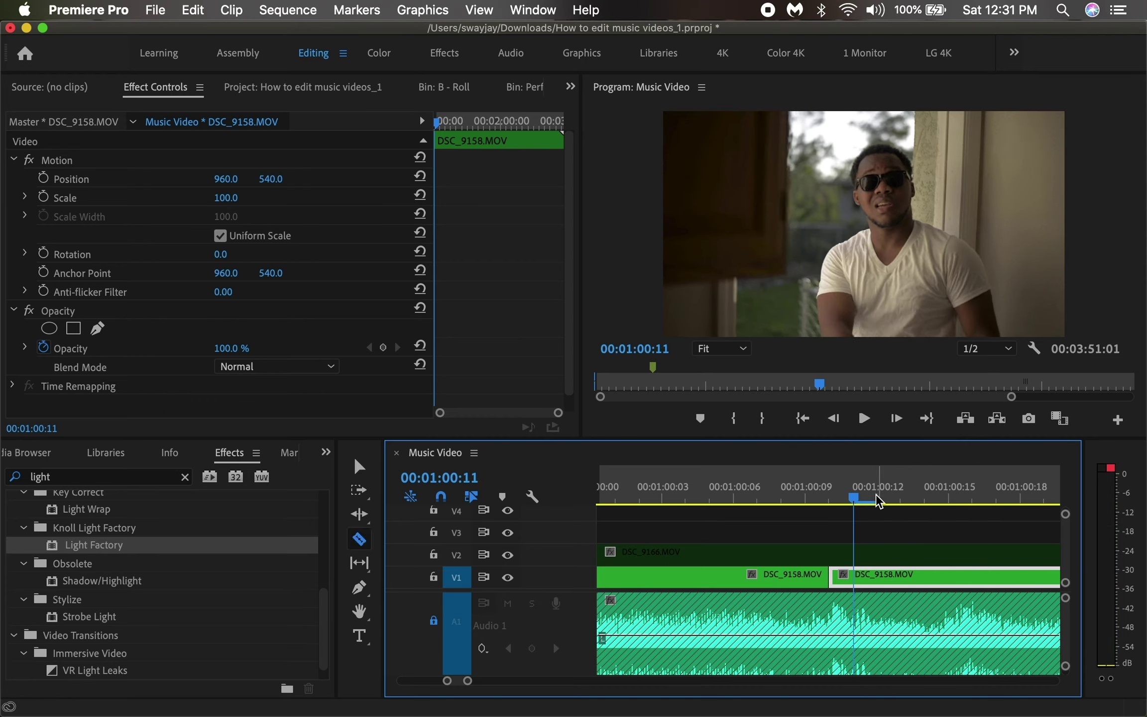
{"action": "left_click_drag", "start_coordinate": [875, 497], "coordinate": [966, 525]}
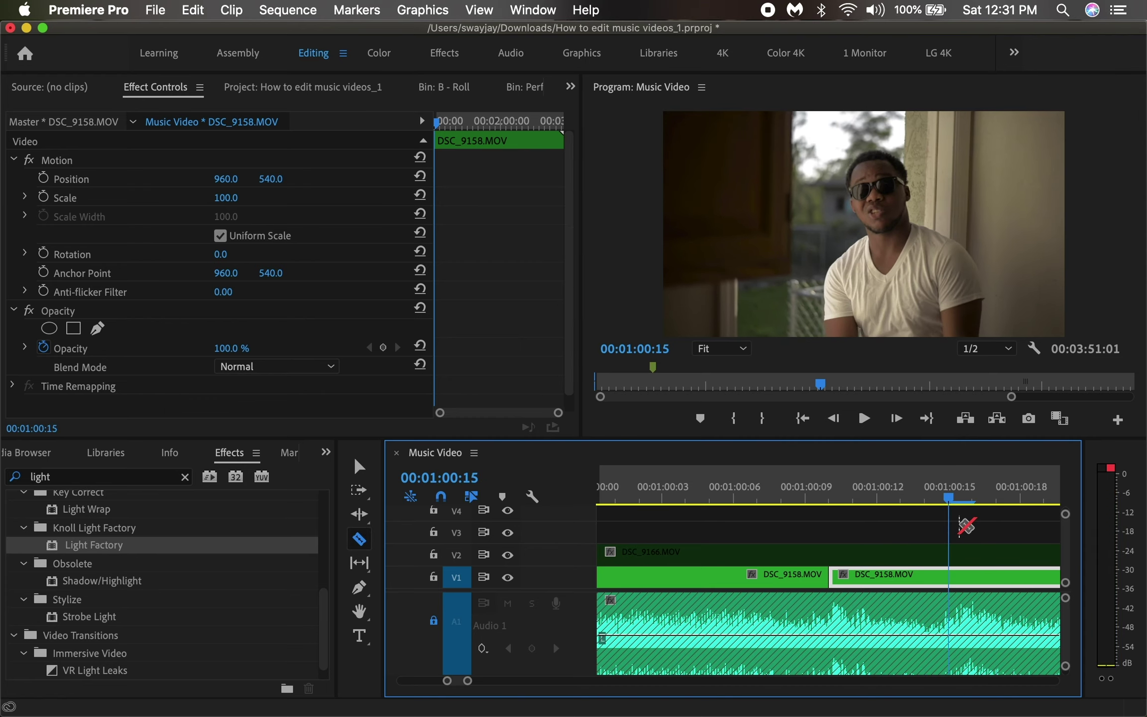
{"action": "left_click", "coordinate": [969, 577]}
{"action": "left_click", "coordinate": [858, 493]}
{"action": "key", "text": "v"}
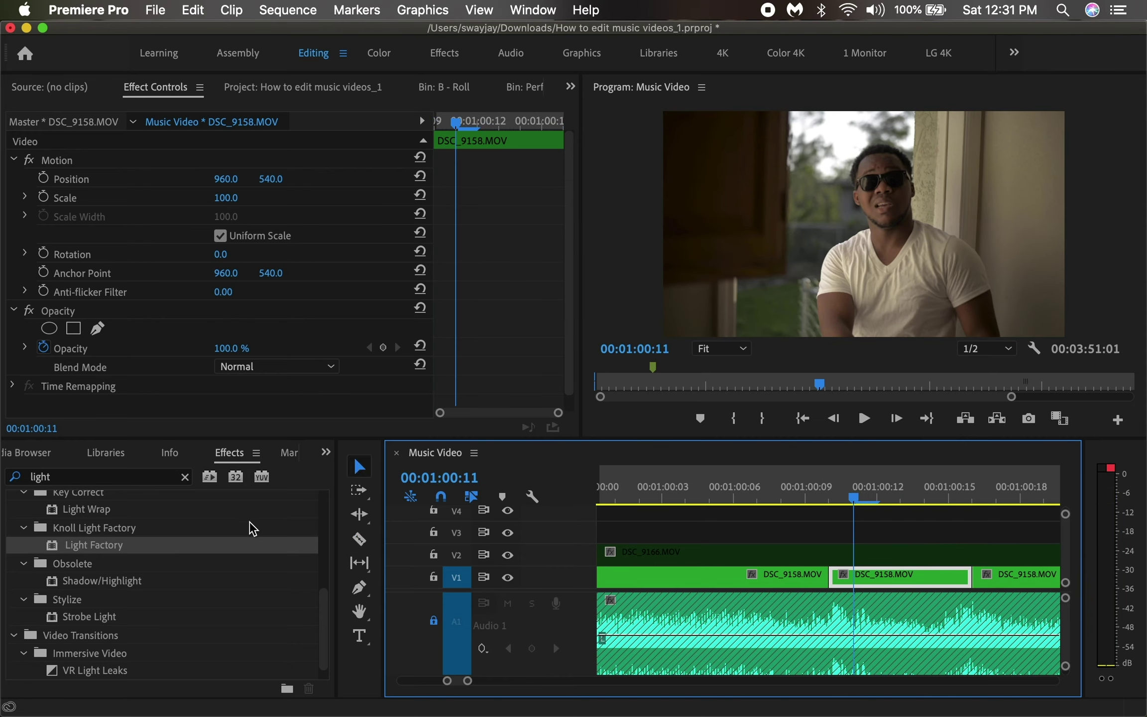
- Select the Light Factory effect in the Effects list
{"action": "left_click_drag", "start_coordinate": [115, 542], "coordinate": [279, 547]}
{"action": "left_click", "coordinate": [86, 512]}
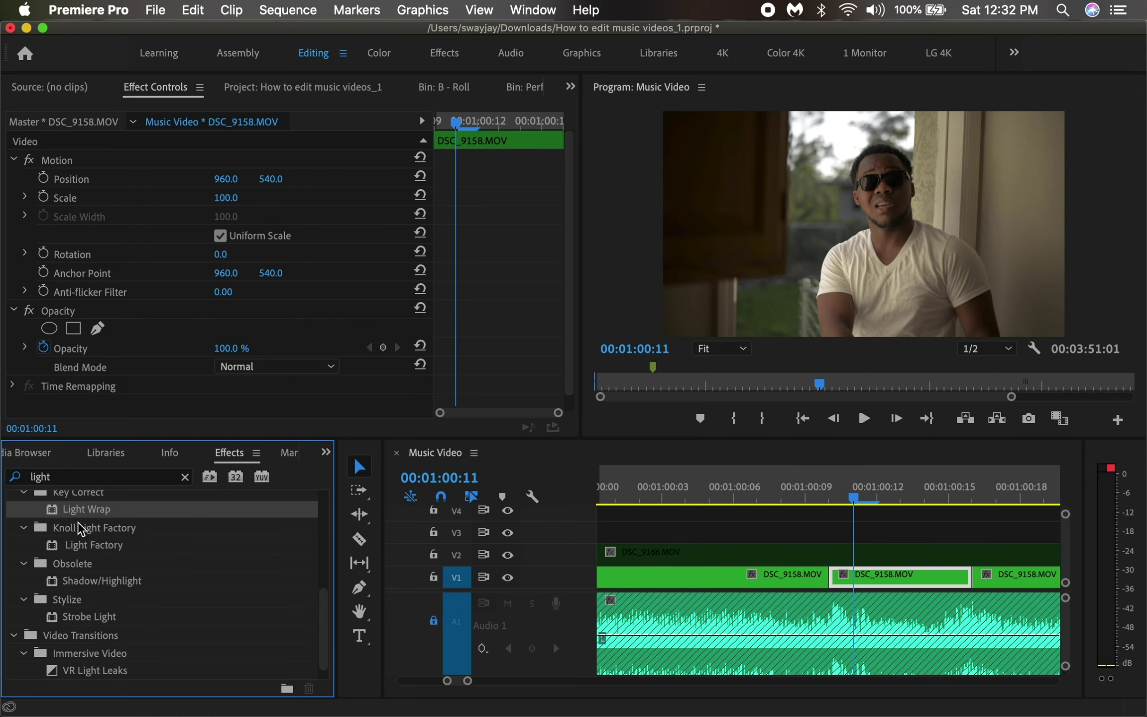
{"action": "left_click", "coordinate": [78, 541]}
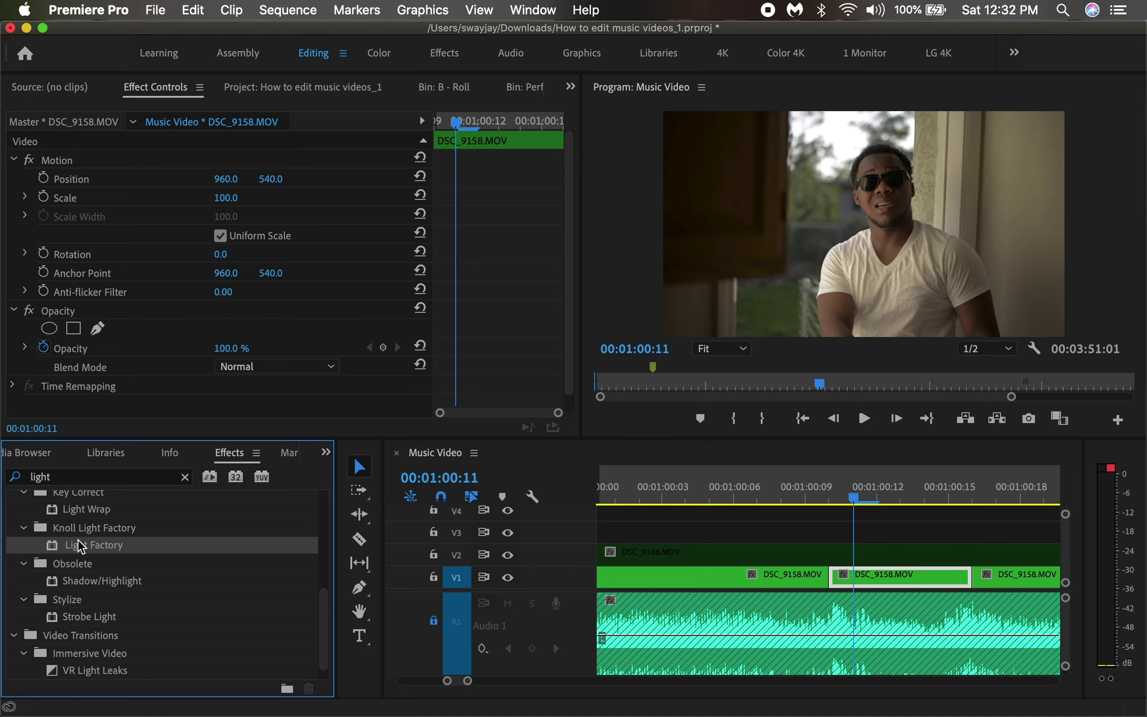
- Apply Light Factory to the short V1 piece, placing a flare with its light source at 576, 324
{"action": "left_click_drag", "start_coordinate": [80, 546], "coordinate": [909, 576]}
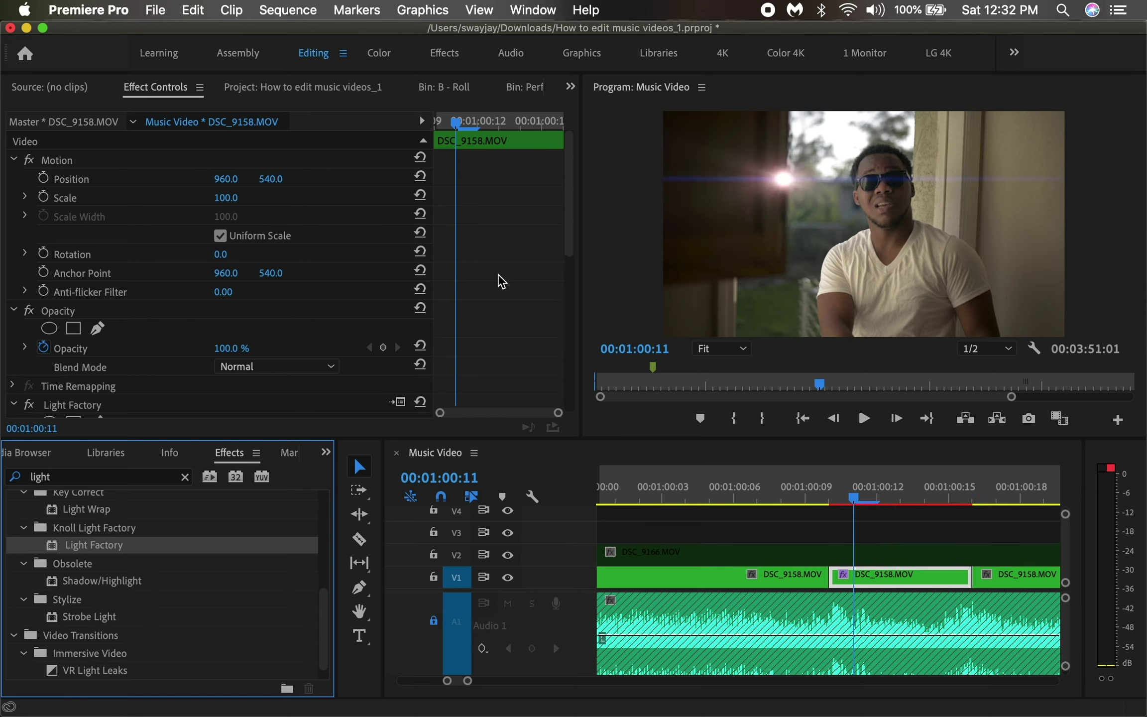
{"action": "scroll", "coordinate": [500, 282], "scroll_direction": "down", "scroll_amount": 10}
{"action": "scroll", "coordinate": [500, 281], "scroll_direction": "up", "scroll_amount": 8}
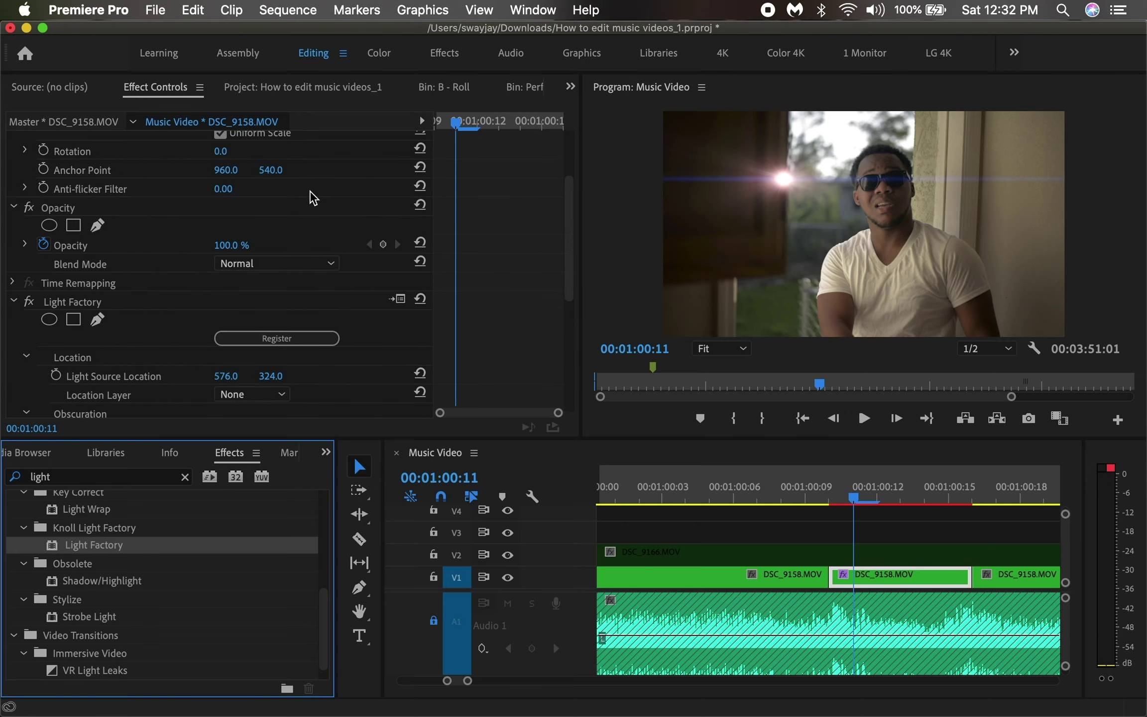
{"action": "scroll", "coordinate": [169, 276], "scroll_direction": "down", "scroll_amount": 6}
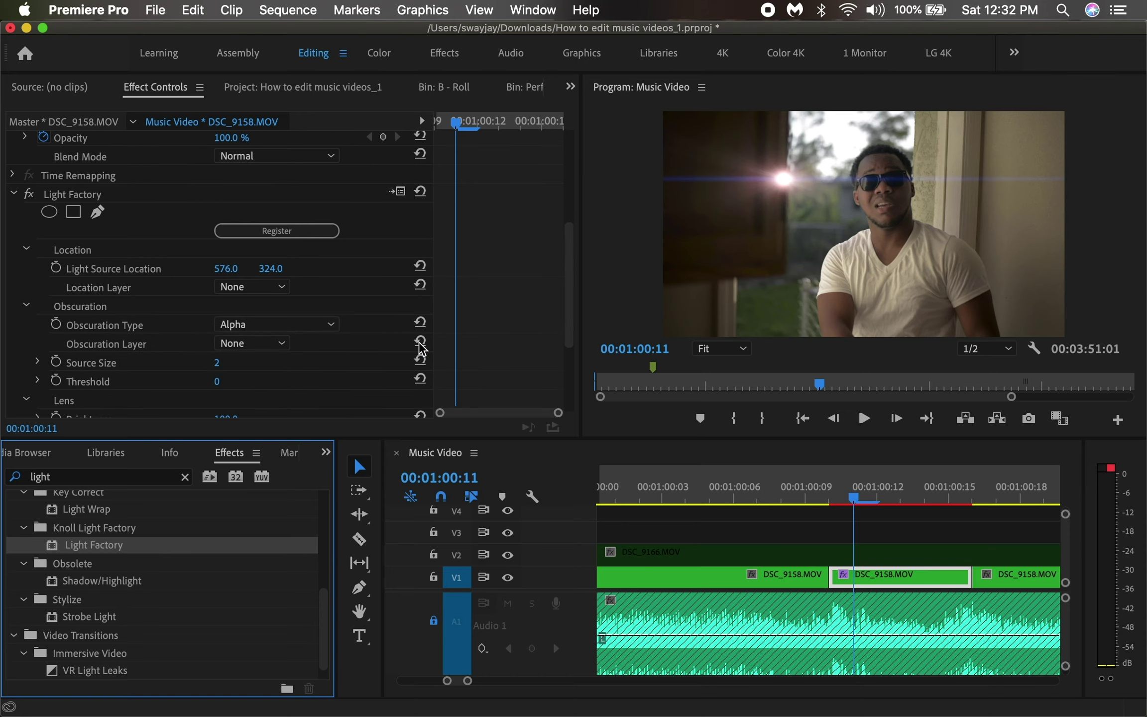
{"action": "left_click", "coordinate": [60, 194]}
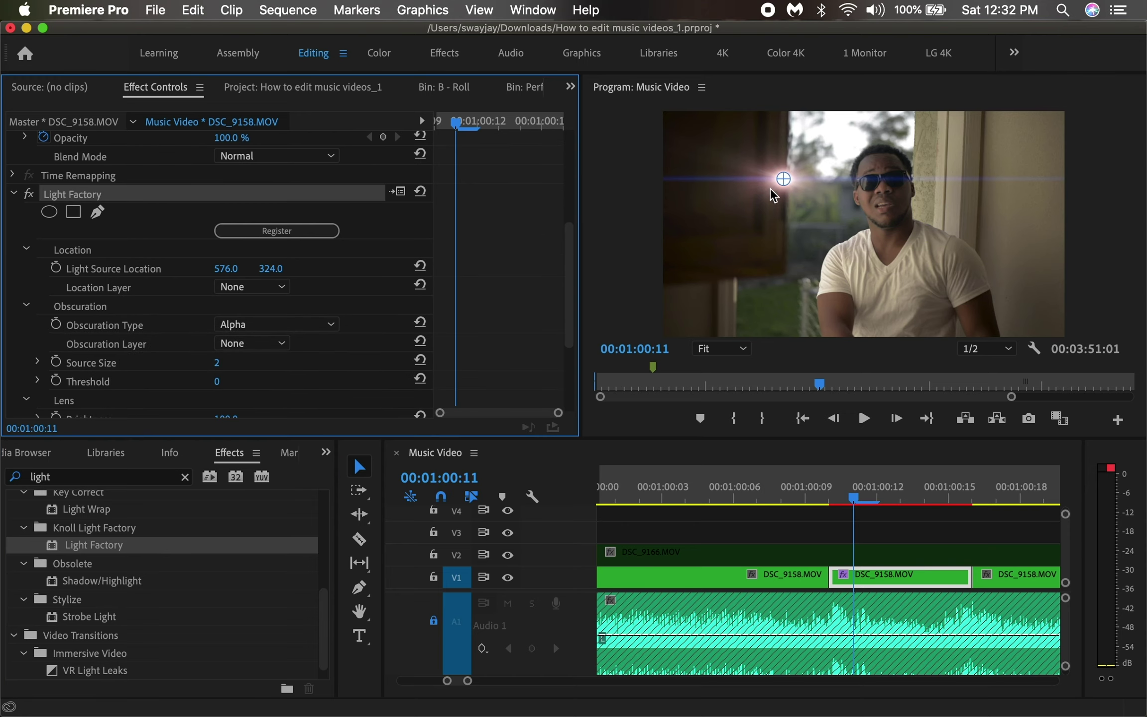
- Drag the flare's light source up toward the window, to 852.9, 188.6
{"action": "left_click", "coordinate": [783, 181]}
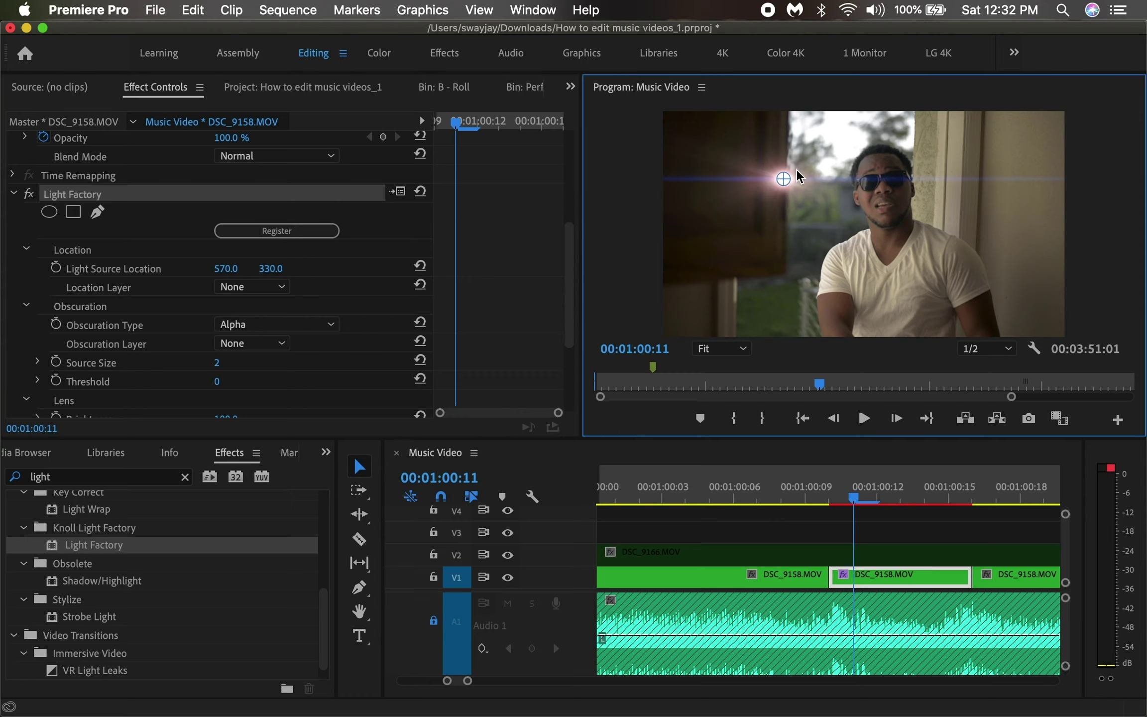
{"action": "left_click_drag", "start_coordinate": [797, 176], "coordinate": [798, 177]}
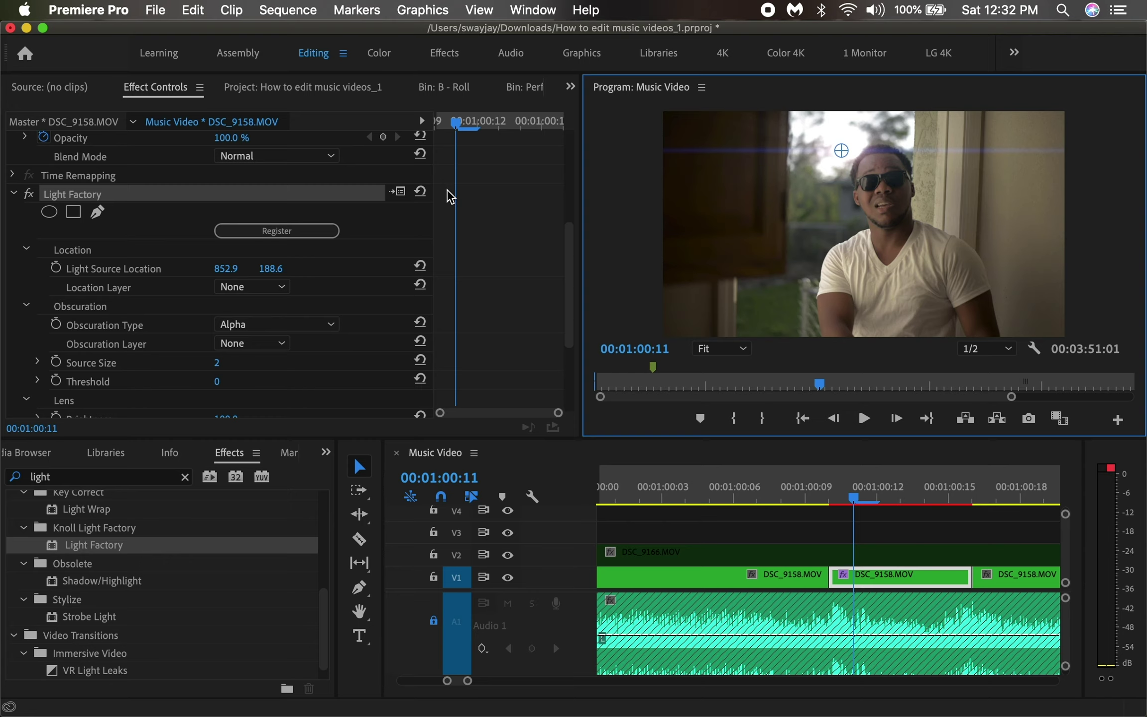
- Pick the Desert Digital preset in the Lens Designer and apply it to the clip
{"action": "left_click", "coordinate": [397, 191]}
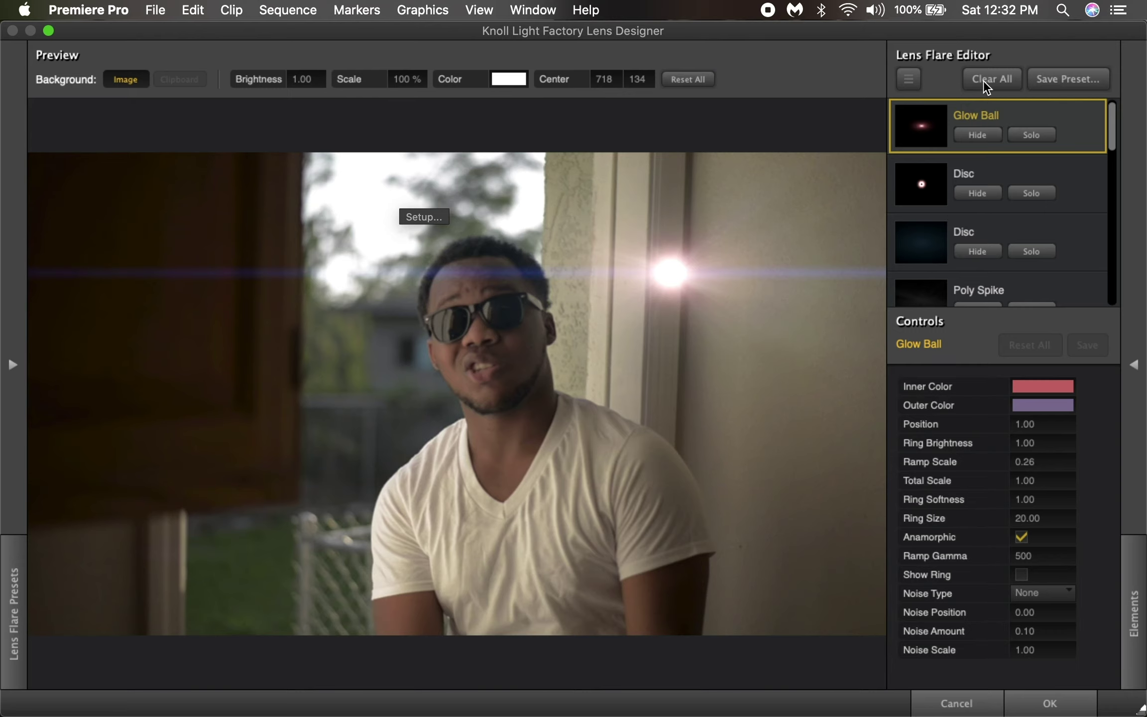
{"action": "left_click", "coordinate": [9, 299]}
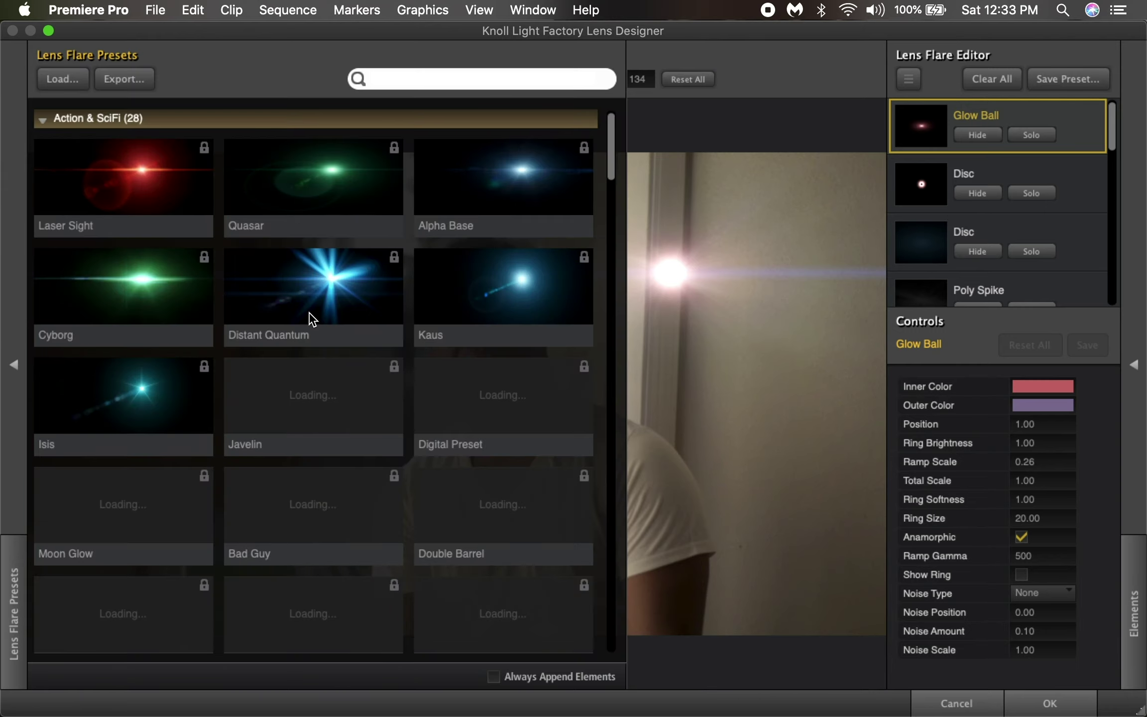
{"action": "left_click", "coordinate": [308, 371]}
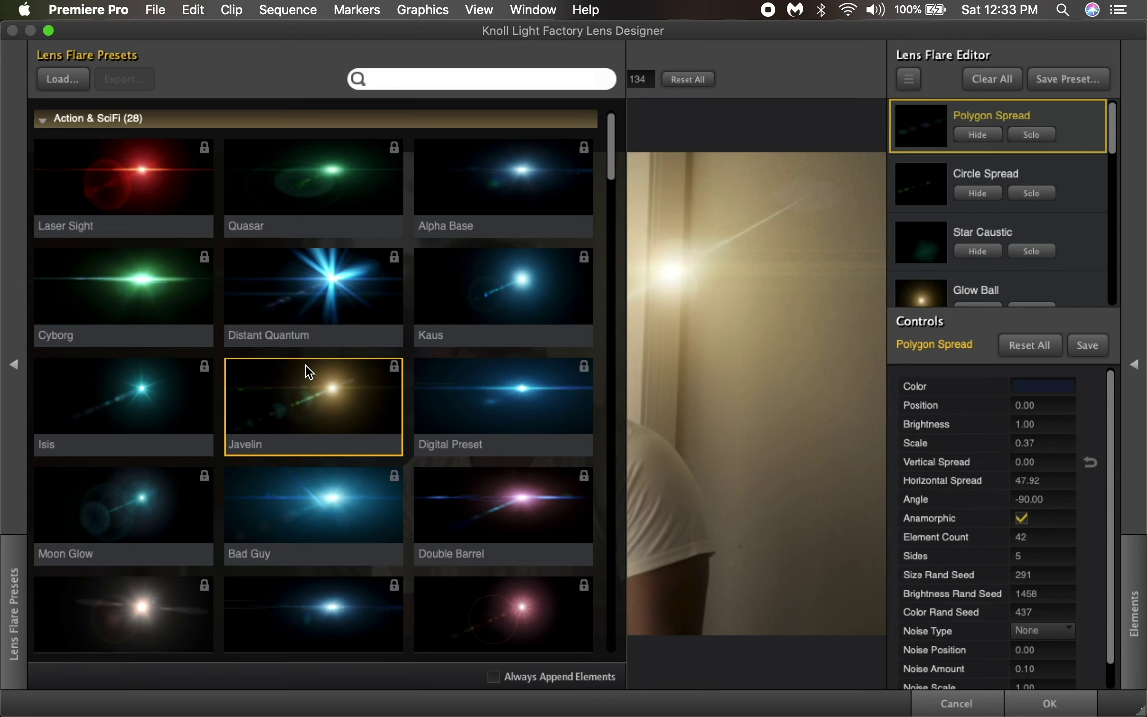
{"action": "scroll", "coordinate": [307, 368], "scroll_direction": "down", "scroll_amount": 10}
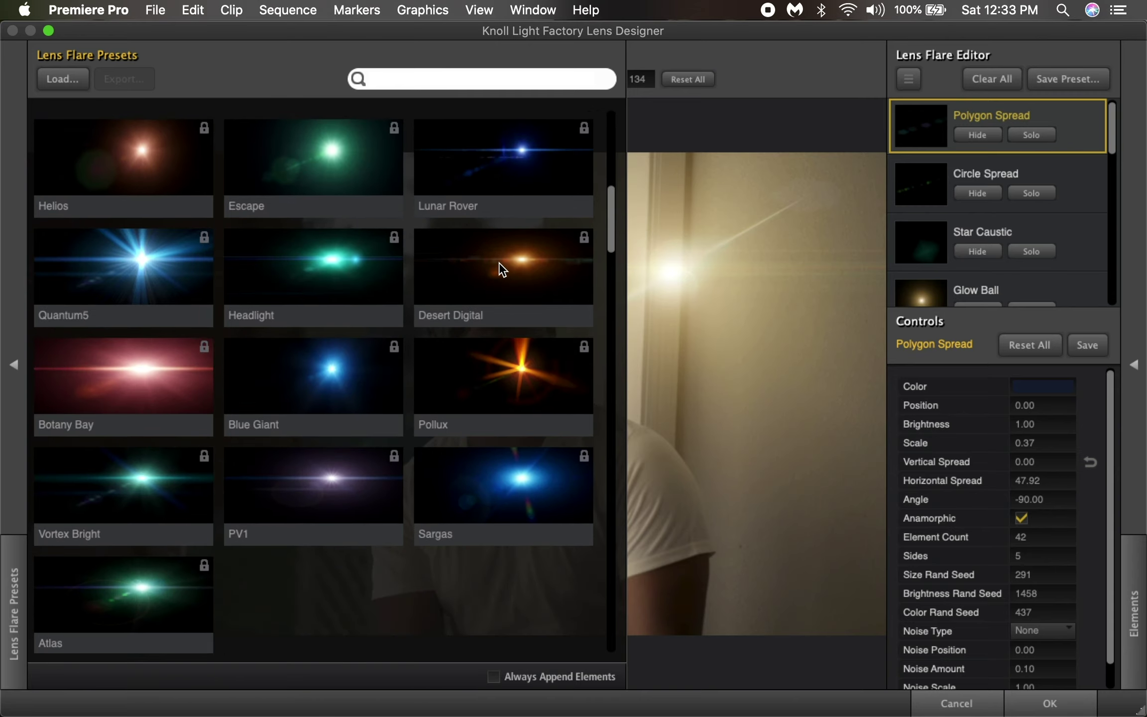
{"action": "left_click", "coordinate": [499, 262]}
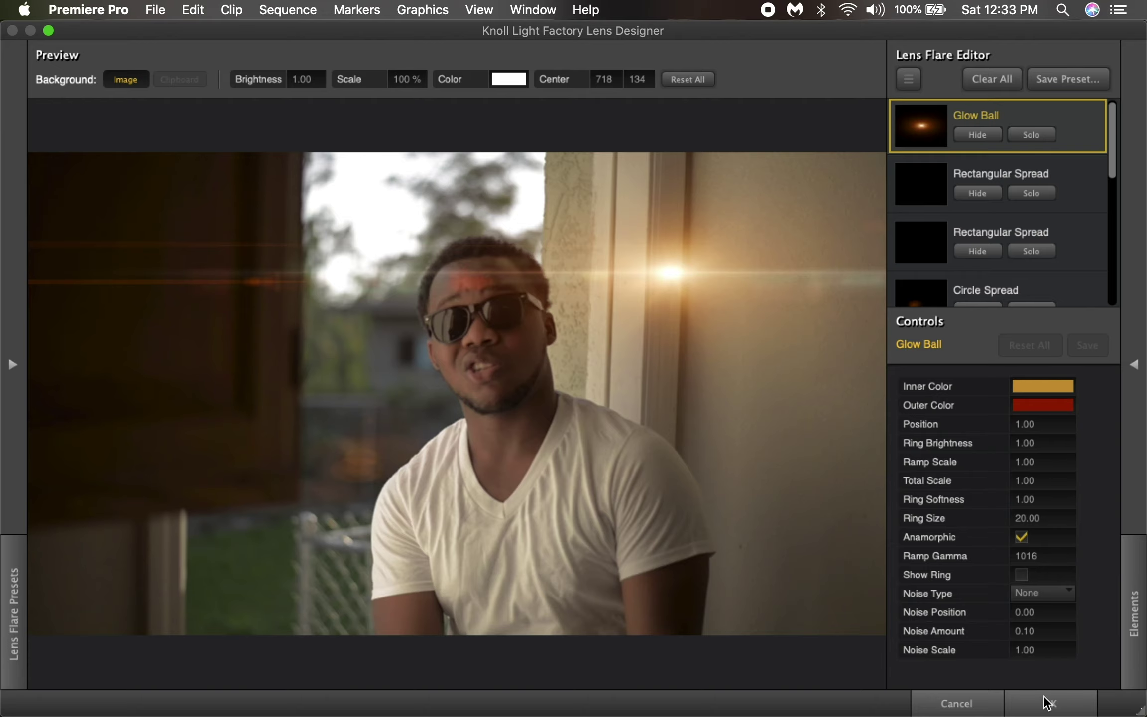
{"action": "left_click", "coordinate": [1047, 703]}
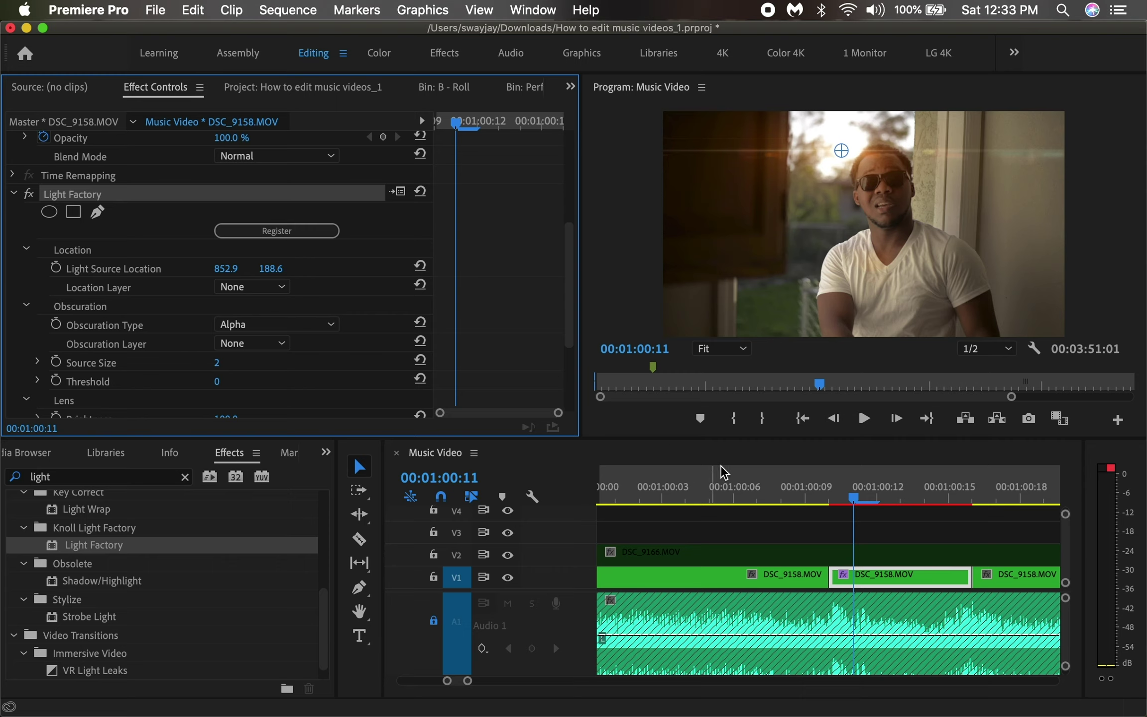
- Scrub the flare clip, park at 00:01:00:10, and select Light Source Location
{"action": "left_click_drag", "start_coordinate": [853, 496], "coordinate": [829, 498]}
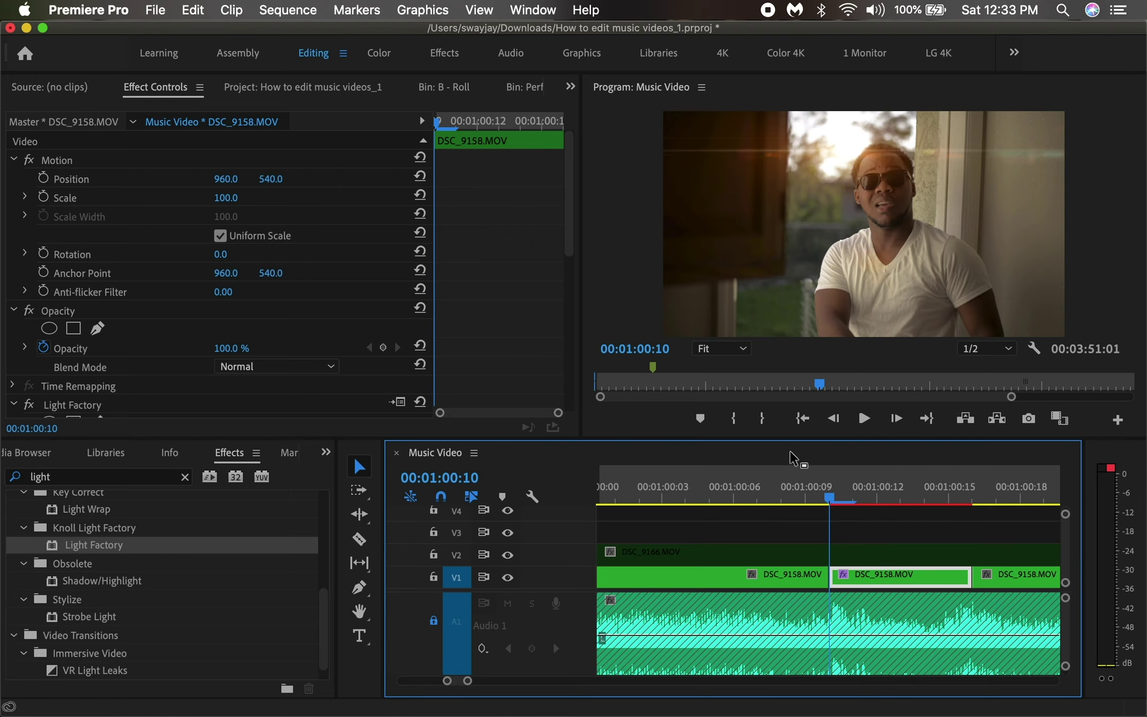
{"action": "scroll", "coordinate": [497, 249], "scroll_direction": "down", "scroll_amount": 6}
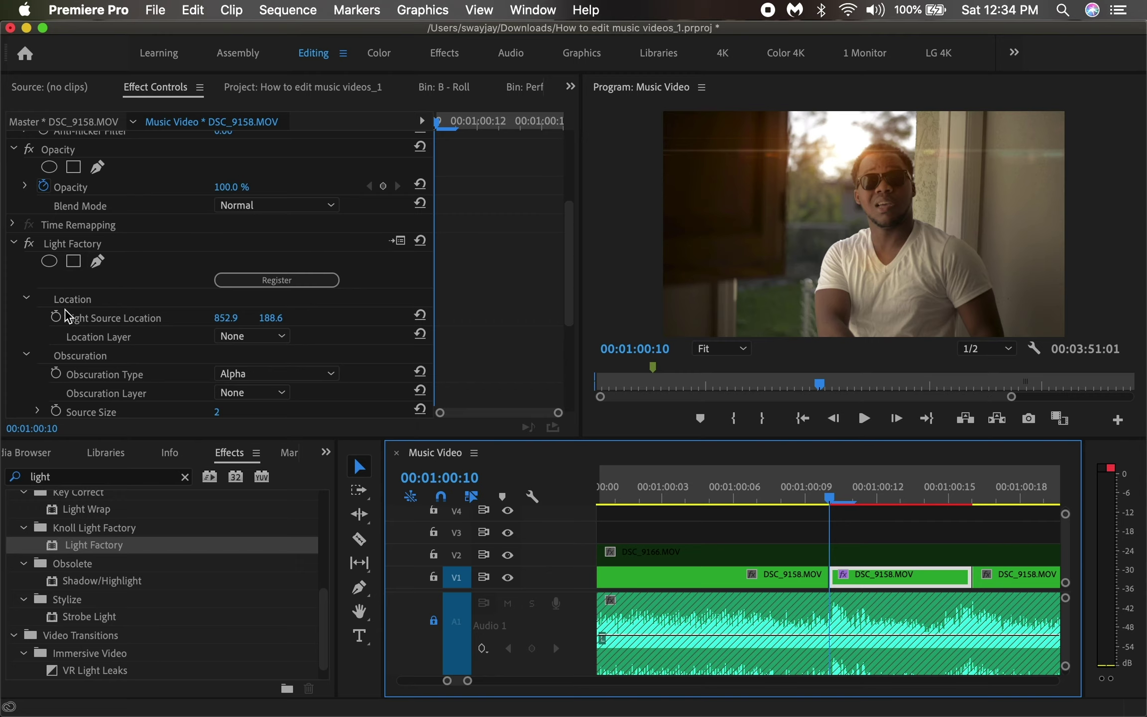
{"action": "scroll", "coordinate": [103, 280], "scroll_direction": "down", "scroll_amount": 1}
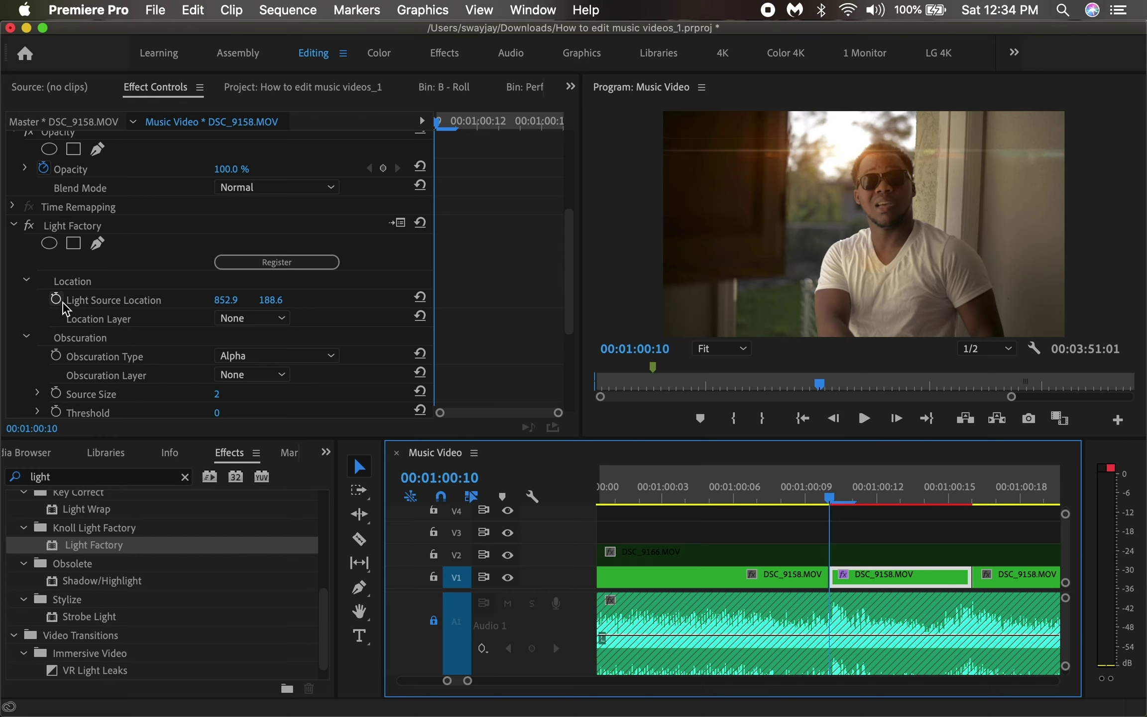
{"action": "left_click", "coordinate": [106, 299]}
- Save the project and set a first Light Source Location keyframe at 852.9, 188.6
{"action": "key", "text": "super+s"}
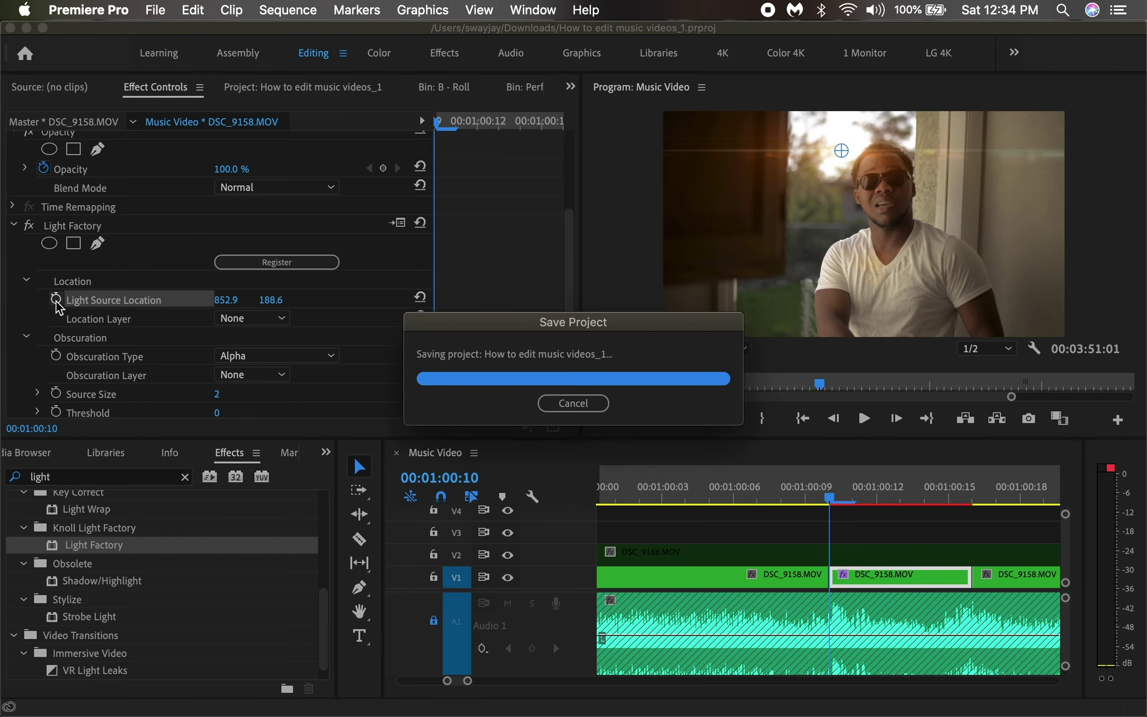
{"action": "left_click", "coordinate": [56, 299]}
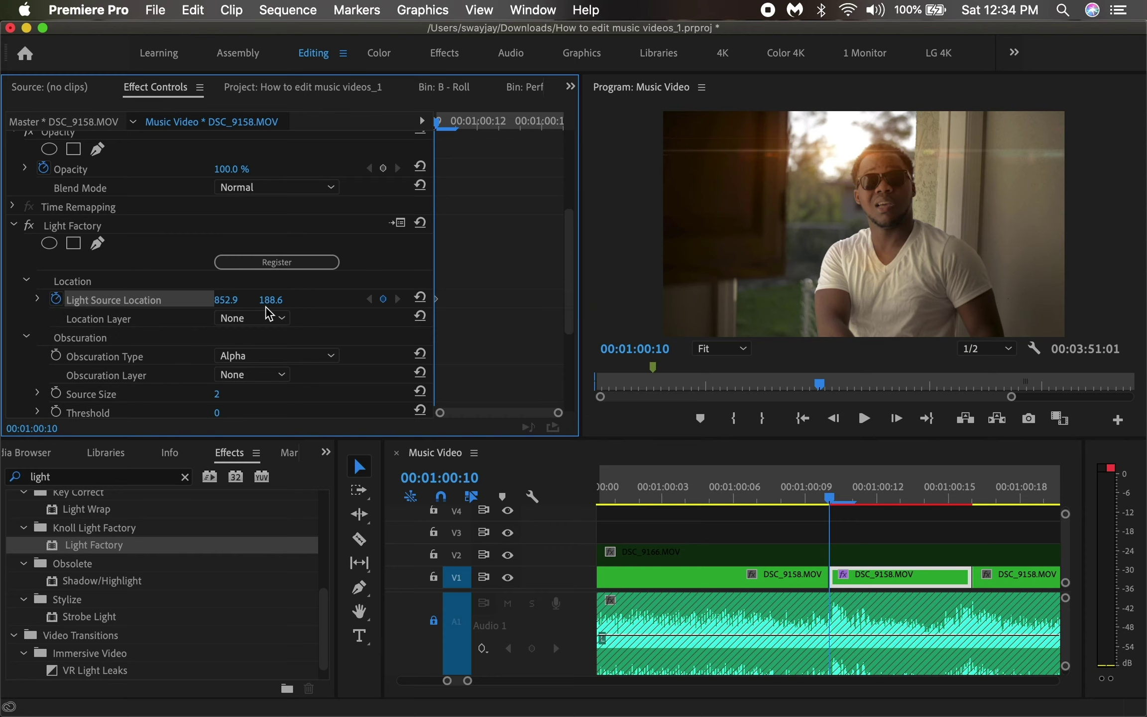
{"action": "left_click", "coordinate": [80, 282]}
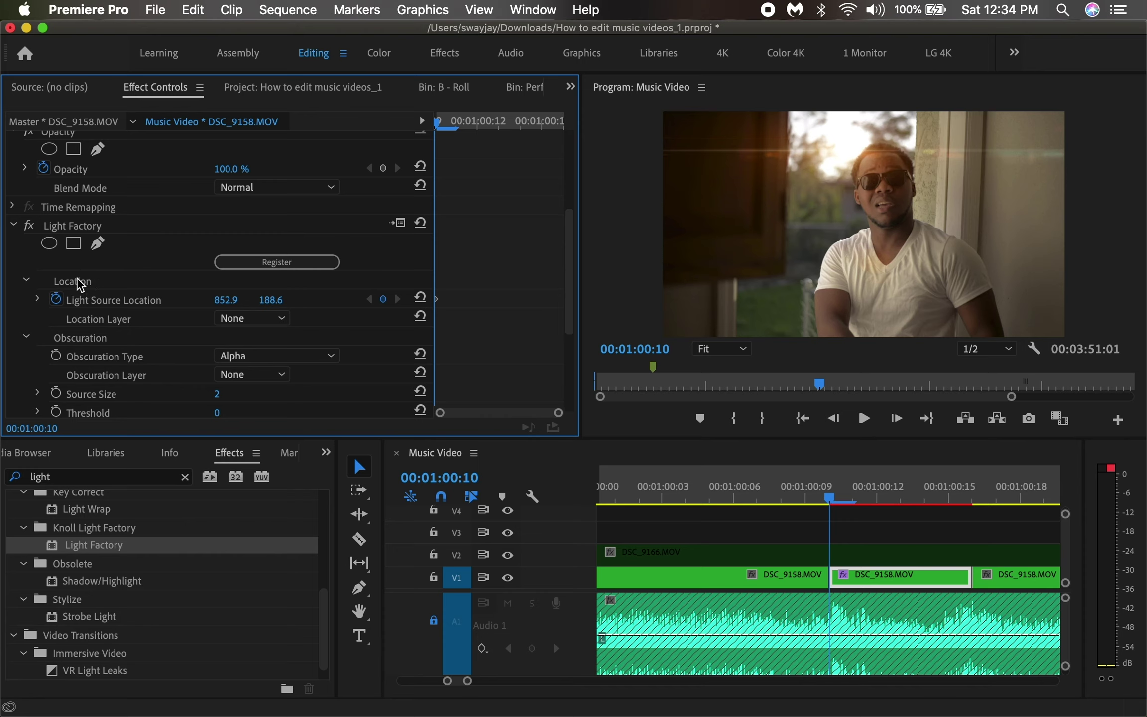
{"action": "left_click", "coordinate": [107, 299]}
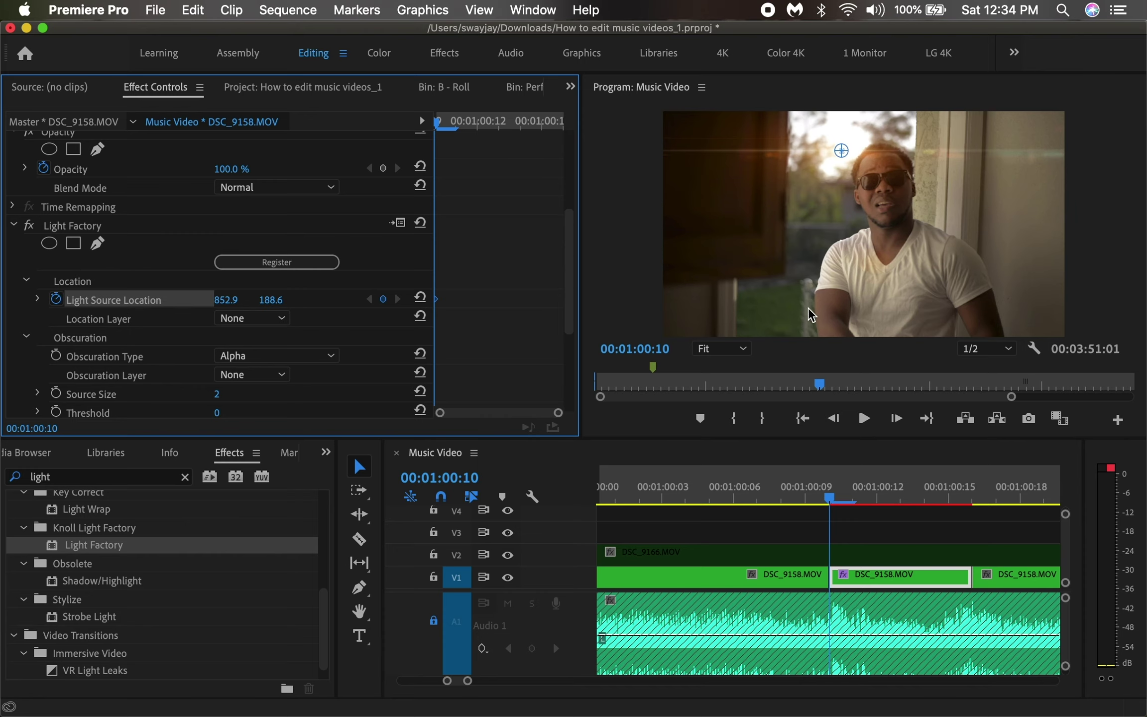
- At 00:01:00:15, shift the flare's light source left to 802.9, 185.0
{"action": "left_click_drag", "start_coordinate": [831, 504], "coordinate": [948, 498]}
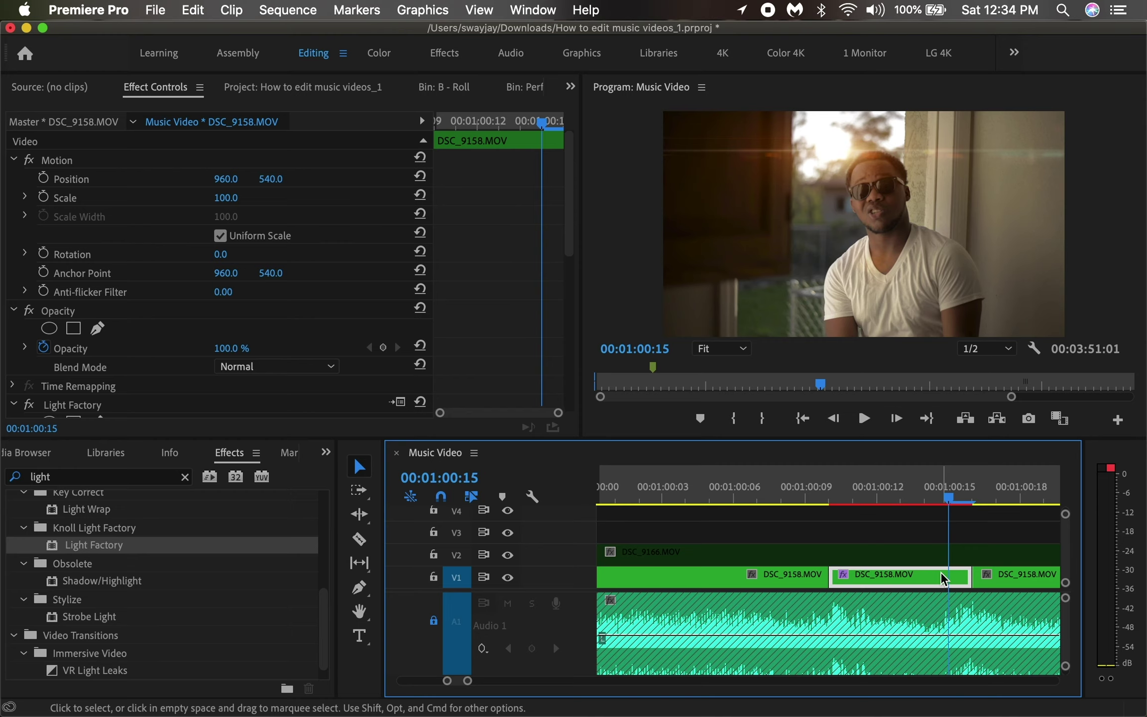
{"action": "left_click", "coordinate": [100, 404]}
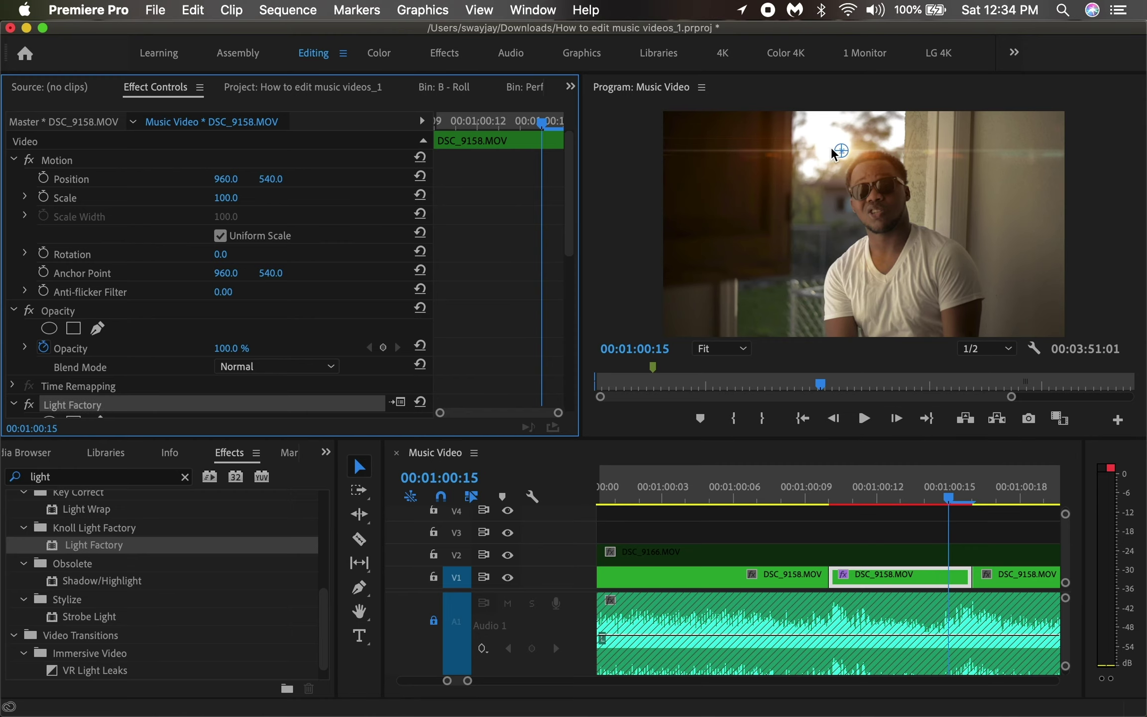
{"action": "scroll", "coordinate": [490, 239], "scroll_direction": "down", "scroll_amount": 5}
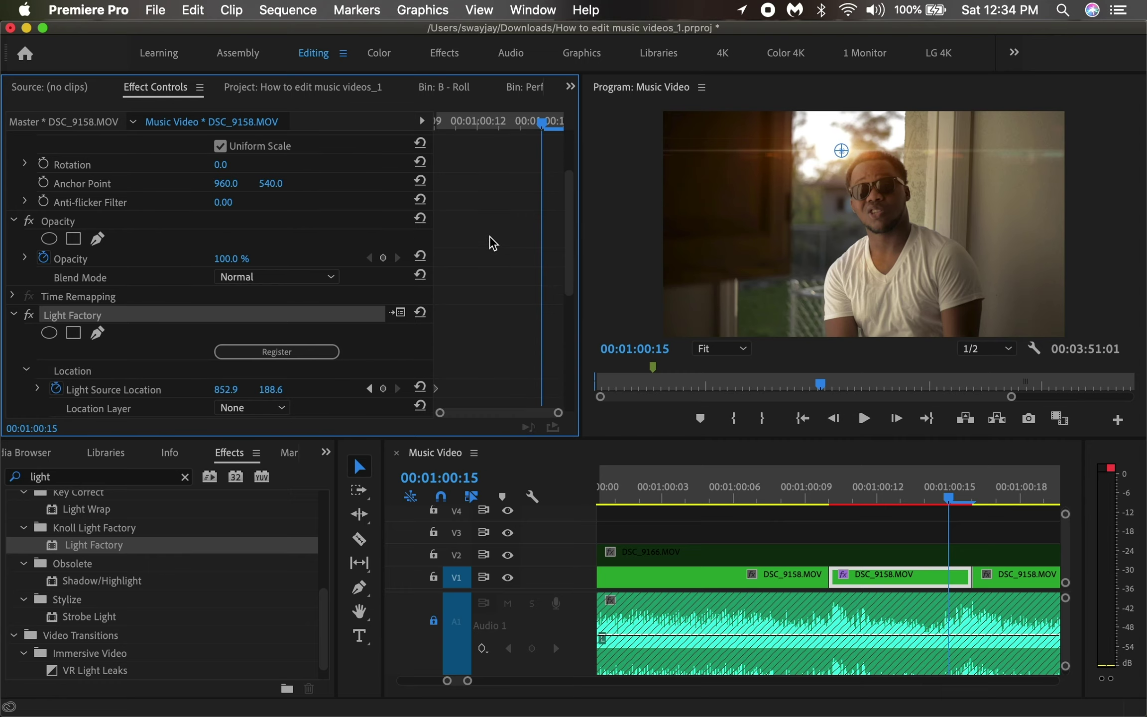
{"action": "left_click_drag", "start_coordinate": [839, 149], "coordinate": [827, 149]}
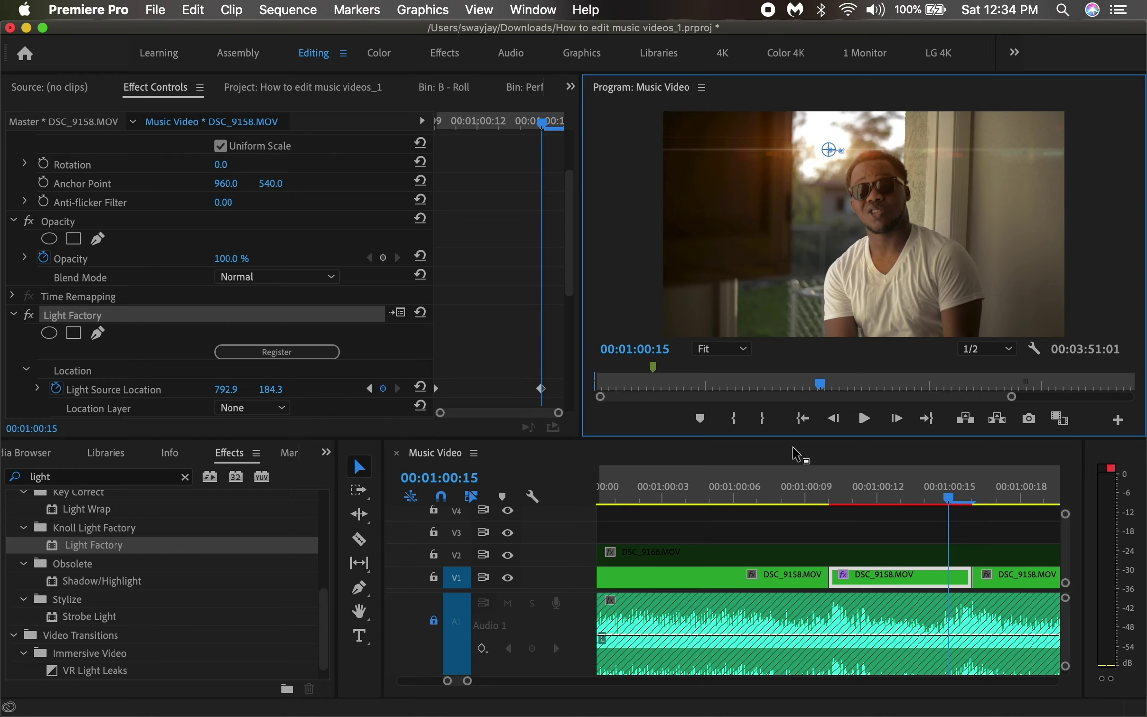
{"action": "left_click_drag", "start_coordinate": [540, 389], "coordinate": [567, 392]}
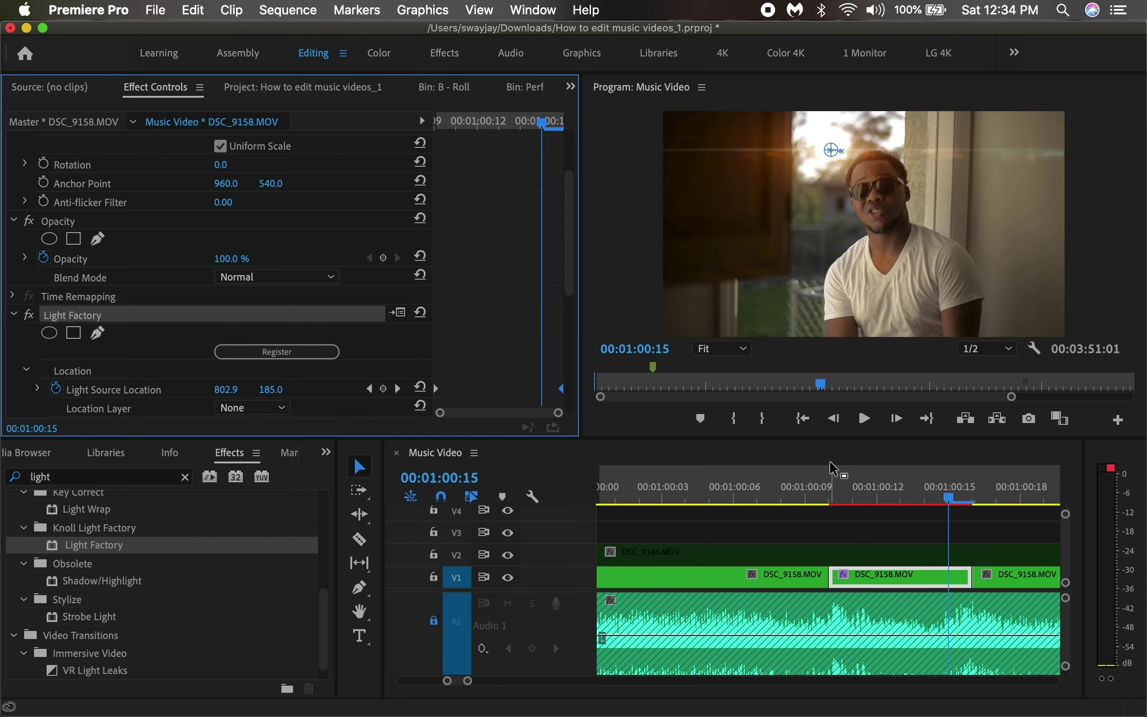
- Set the Program Monitor preview resolution to 1/4 and return to the clip's start
{"action": "left_click", "coordinate": [991, 350]}
{"action": "left_click", "coordinate": [976, 405]}
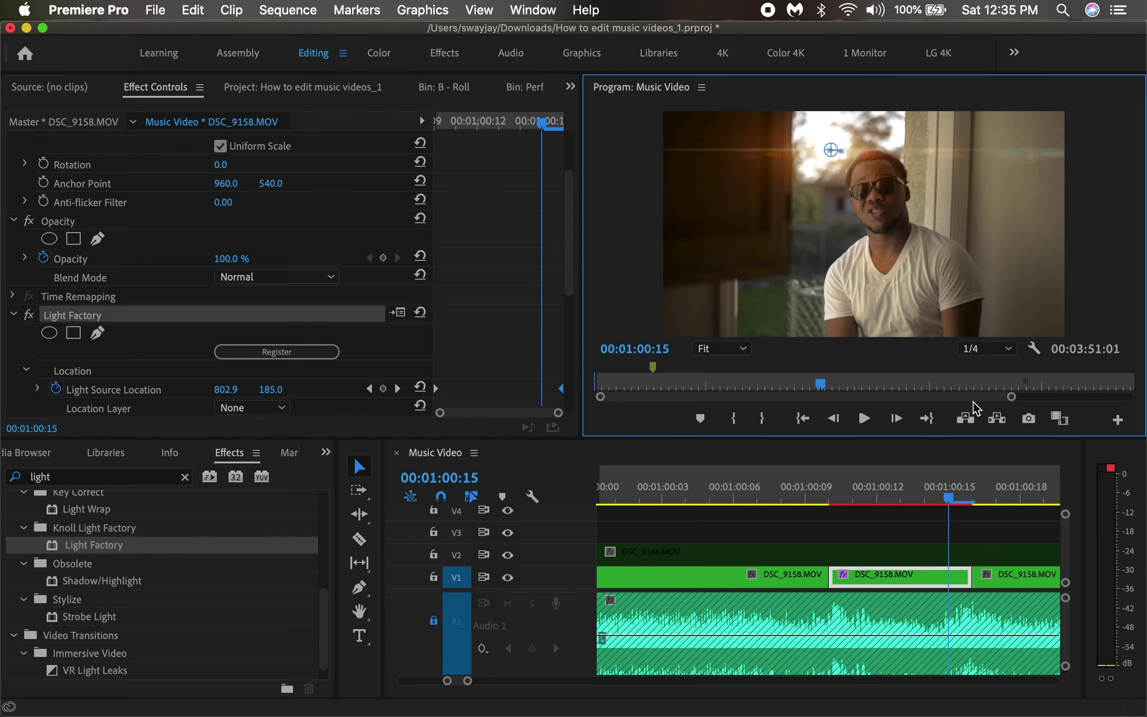
{"action": "left_click", "coordinate": [829, 492]}
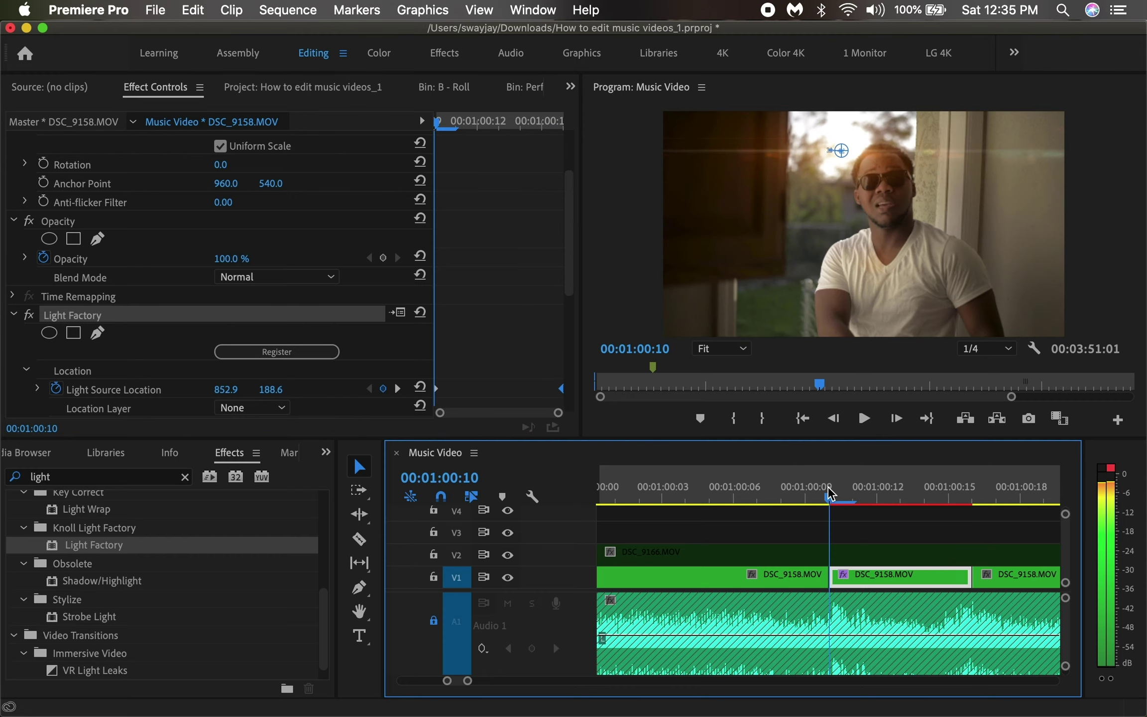
- Play back the flare, zoom the timeline out, and scroll to Light Factory's Brightness, Scale and Angle
{"action": "left_click", "coordinate": [750, 537]}
{"action": "key", "text": "space"}
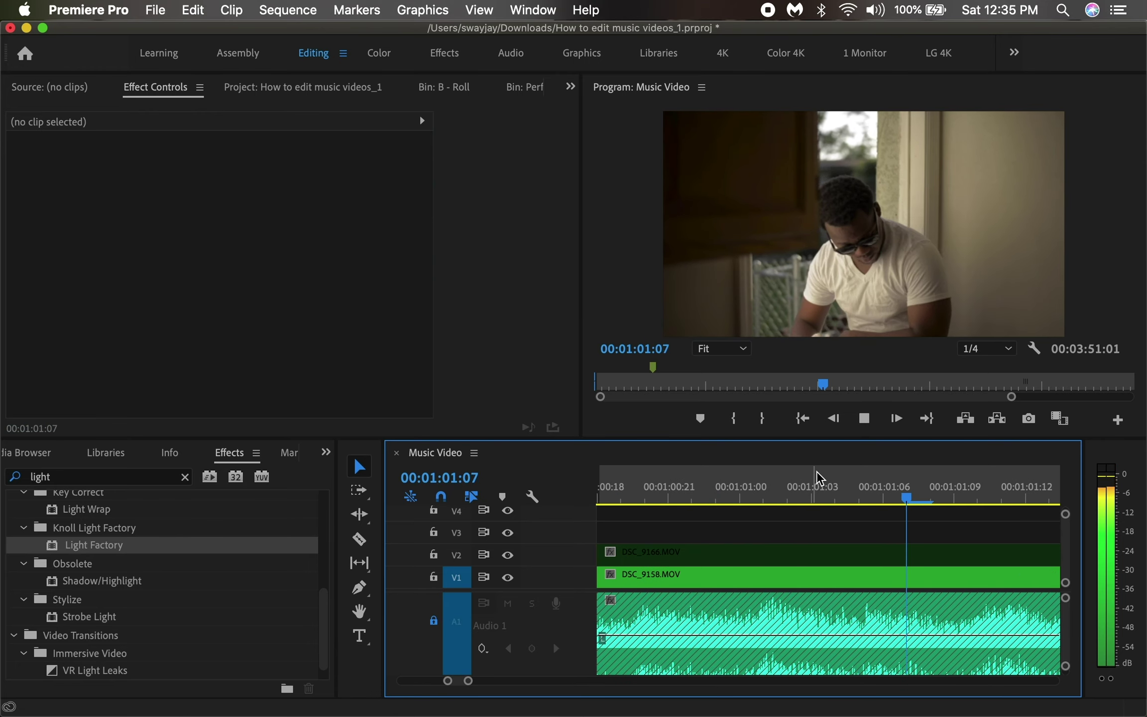
{"action": "key", "text": "space"}
{"action": "key", "text": "minus"}
{"action": "left_click_drag", "start_coordinate": [706, 486], "coordinate": [730, 495]}
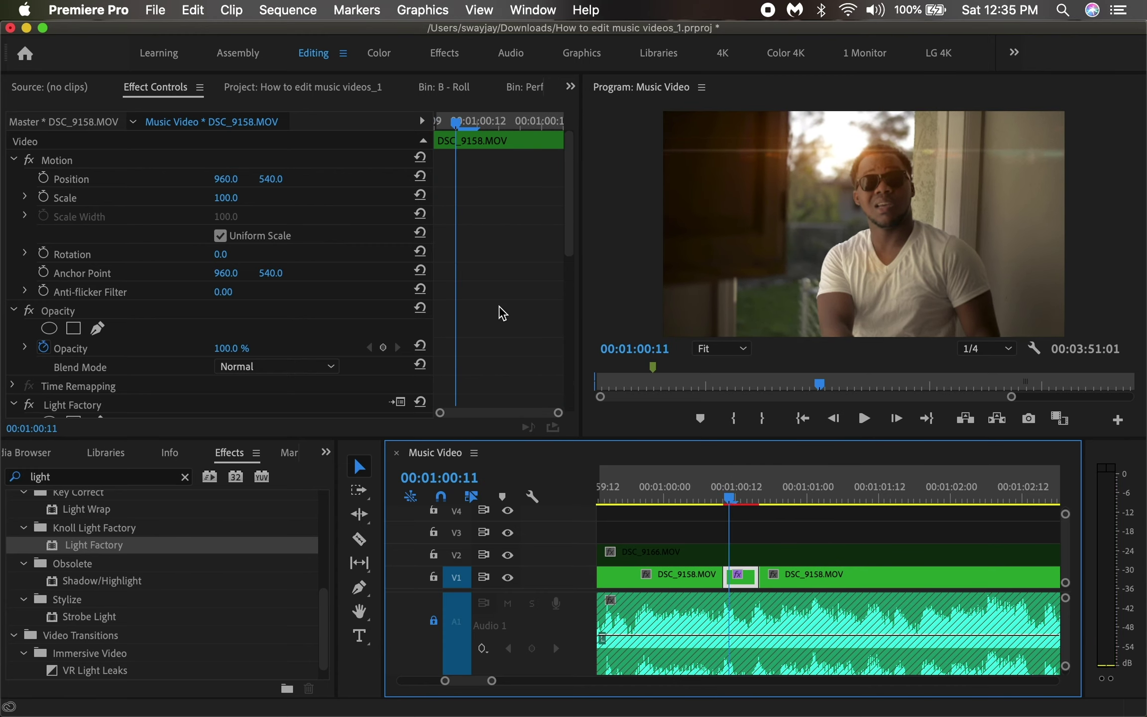
{"action": "scroll", "coordinate": [500, 312], "scroll_direction": "down", "scroll_amount": 8}
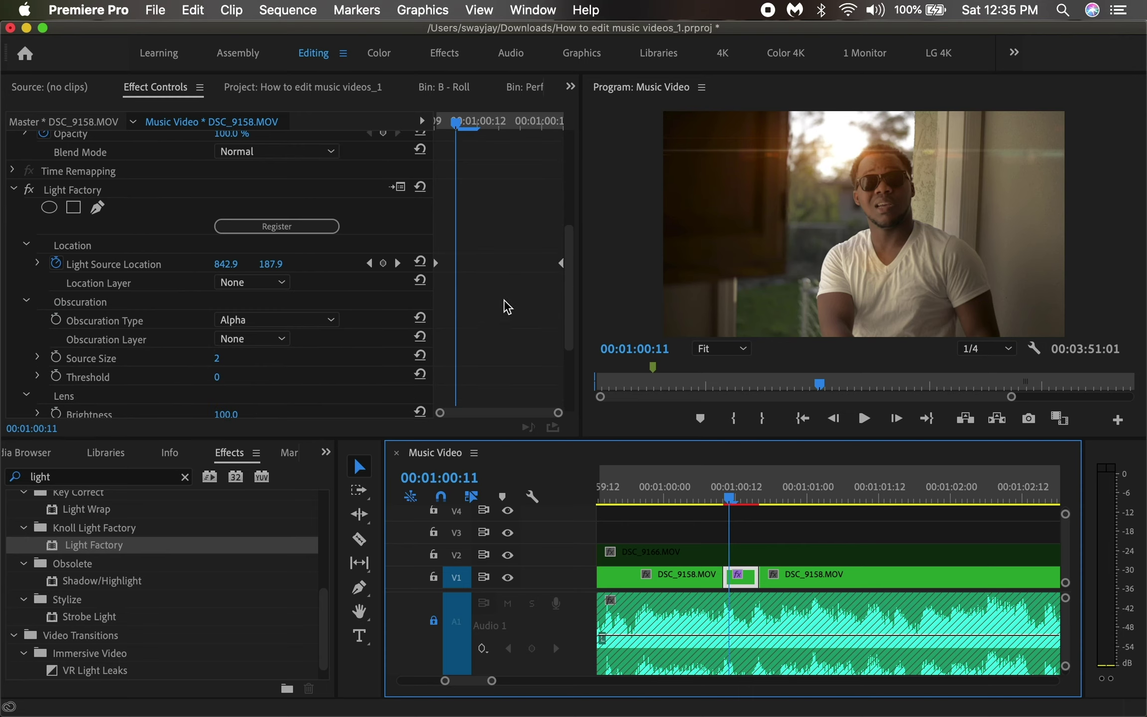
{"action": "scroll", "coordinate": [512, 299], "scroll_direction": "down", "scroll_amount": 5}
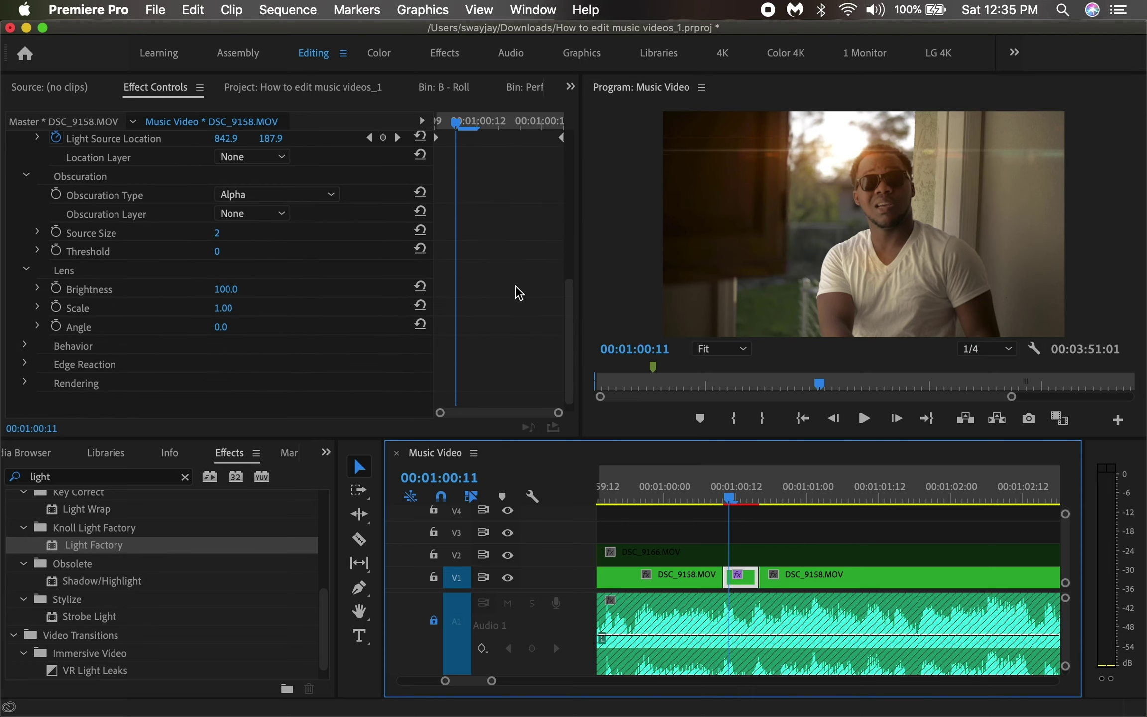
- Keyframe the flare's Brightness from 100 at the clip start down to 67 at 00:01:00:13
{"action": "left_click", "coordinate": [56, 289]}
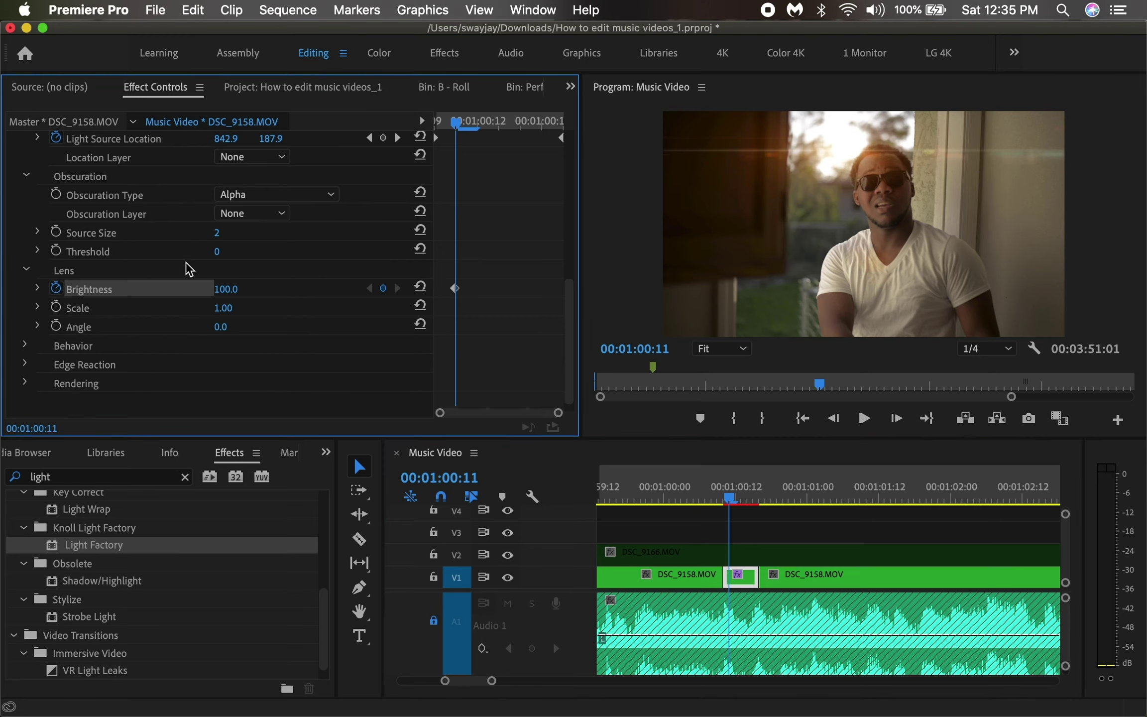
{"action": "left_click_drag", "start_coordinate": [456, 288], "coordinate": [353, 297]}
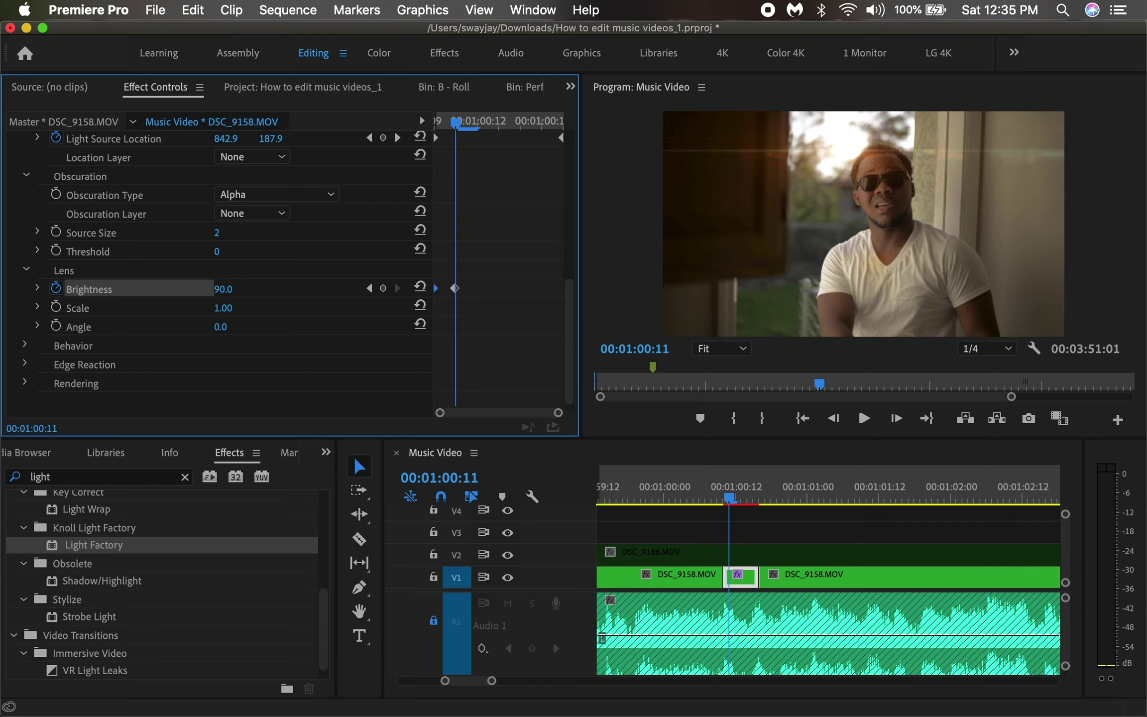
{"action": "left_click_drag", "start_coordinate": [225, 289], "coordinate": [214, 288]}
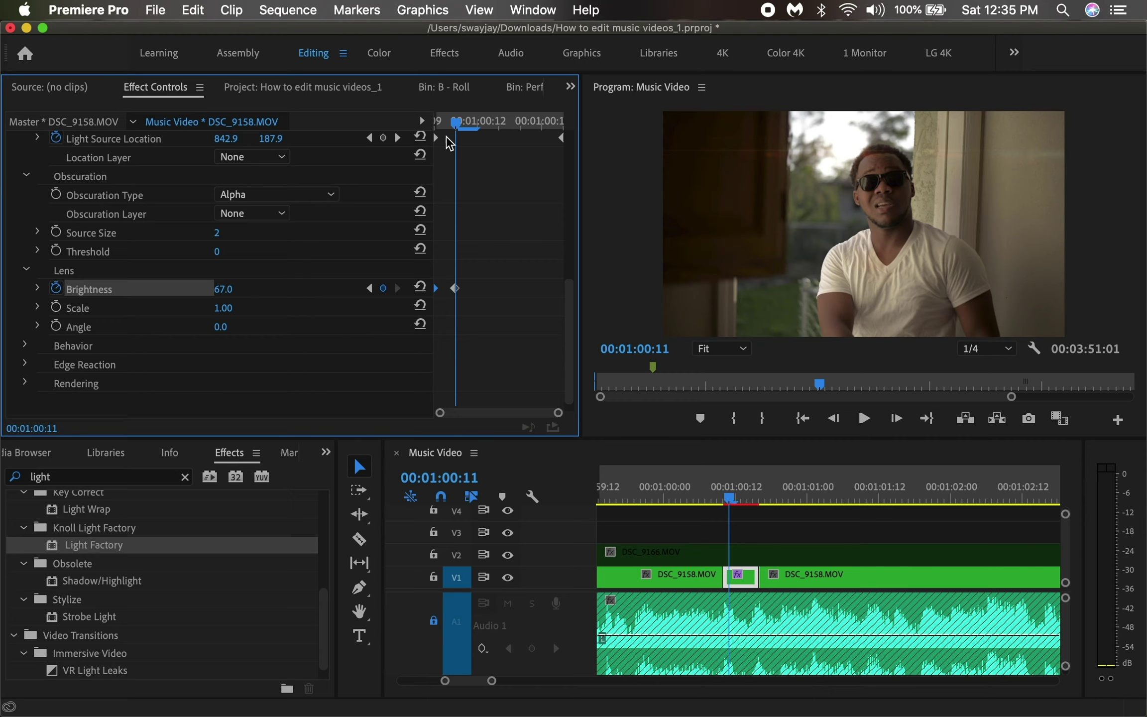
{"action": "left_click_drag", "start_coordinate": [455, 122], "coordinate": [495, 147]}
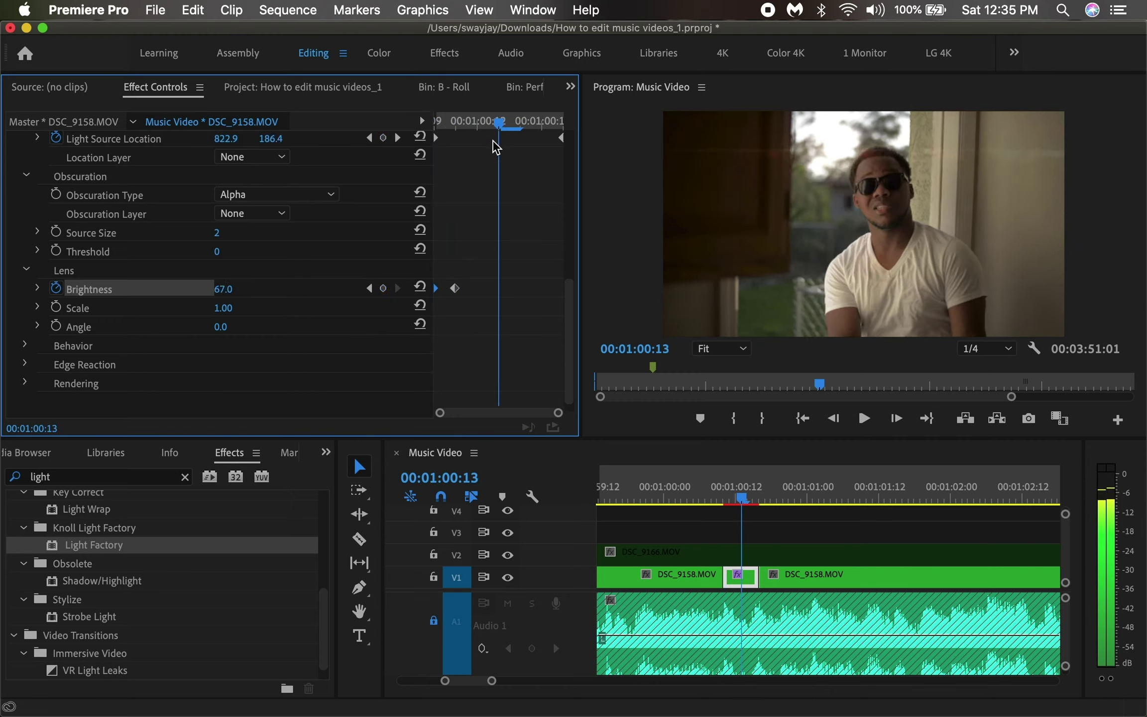
{"action": "left_click_drag", "start_coordinate": [454, 288], "coordinate": [498, 288]}
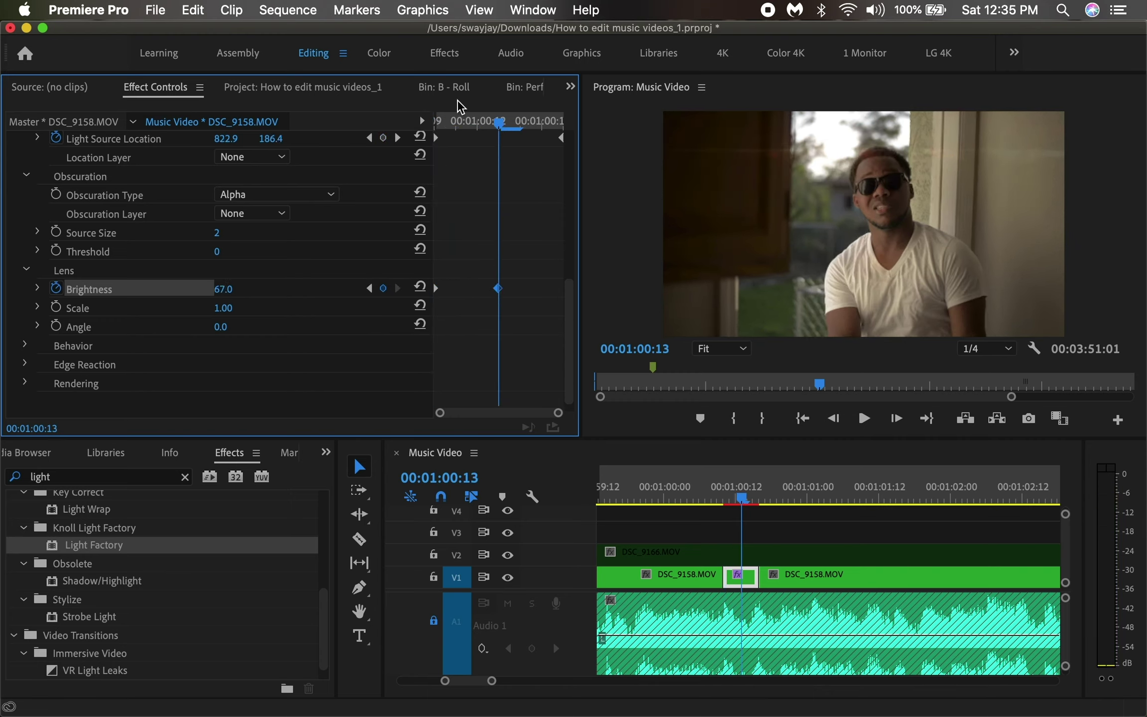
{"action": "left_click_drag", "start_coordinate": [456, 117], "coordinate": [574, 134]}
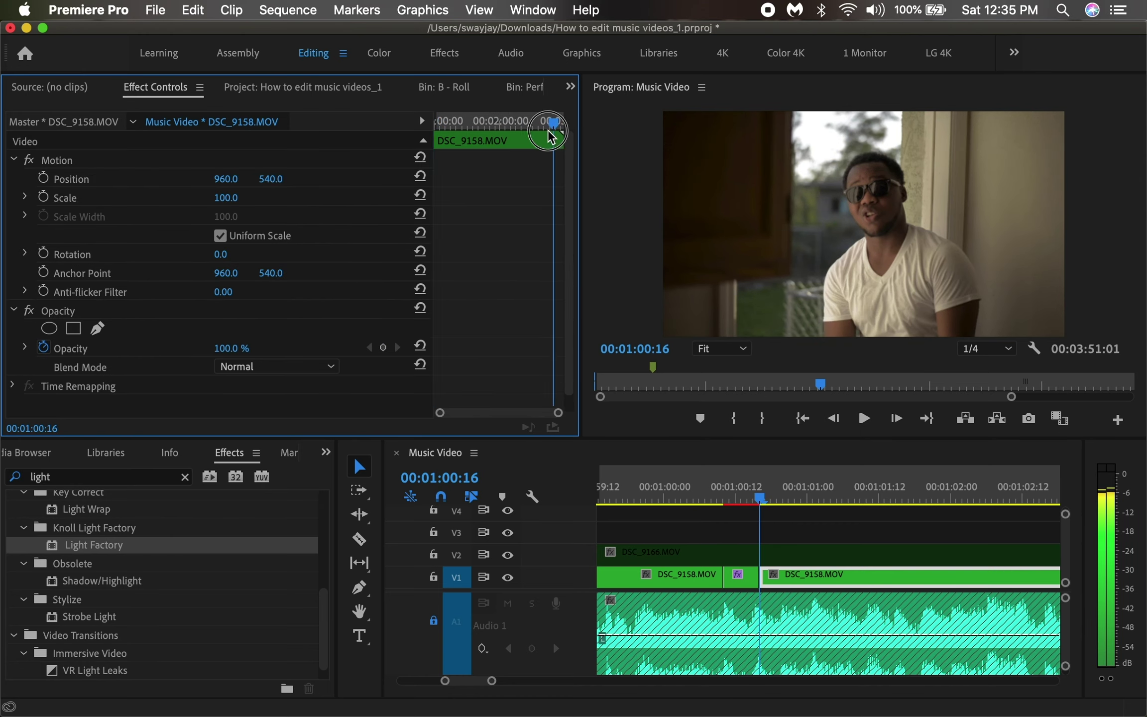
{"action": "left_click_drag", "start_coordinate": [542, 126], "coordinate": [476, 144]}
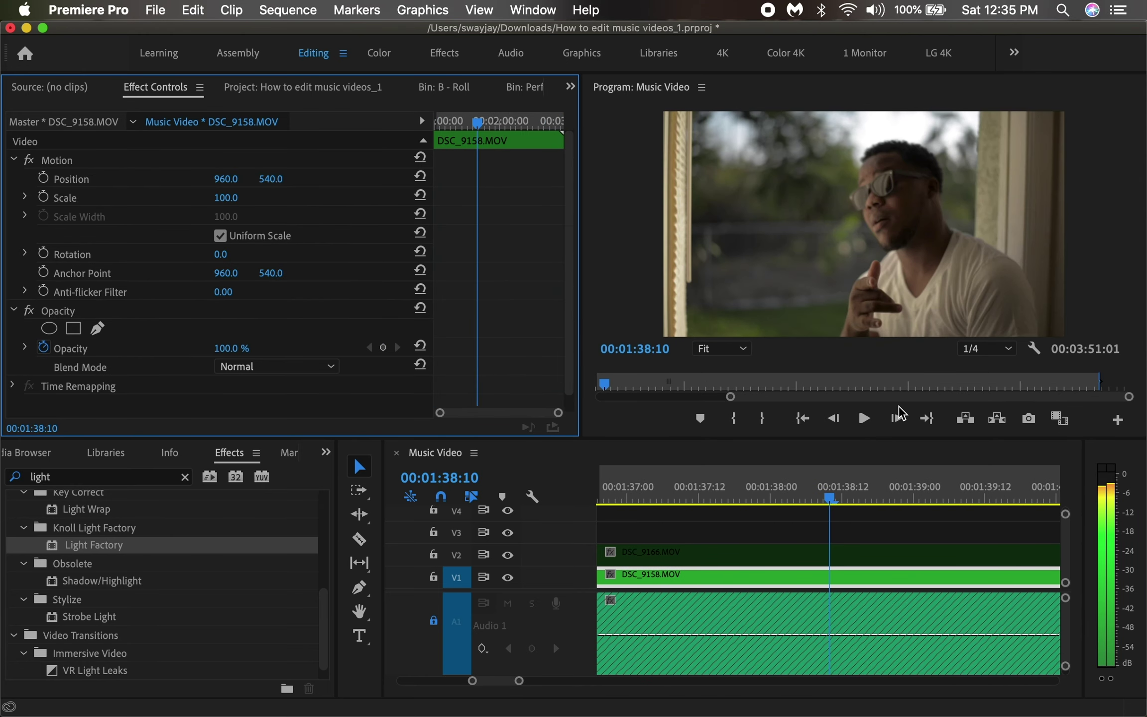
- Zoom out the timeline, then select the Light Factory clip at 00:01:00:11 and zoom in around it
{"action": "key", "text": "space"}
{"action": "left_click", "coordinate": [938, 526]}
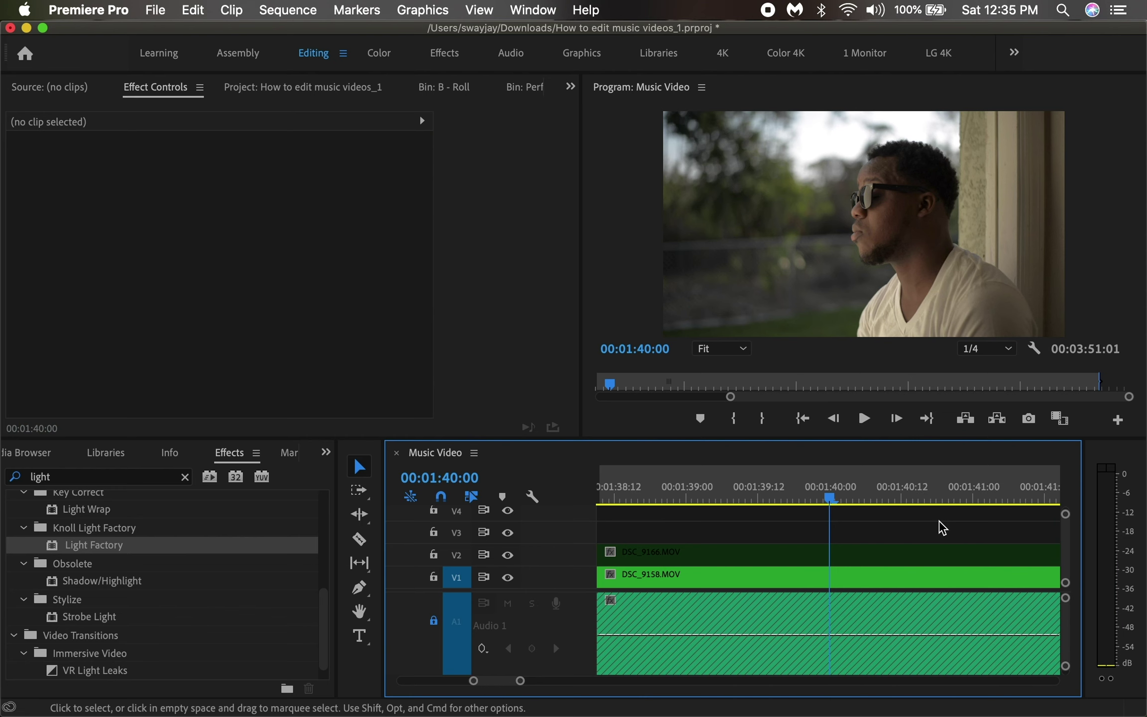
{"action": "key", "text": "backslash"}
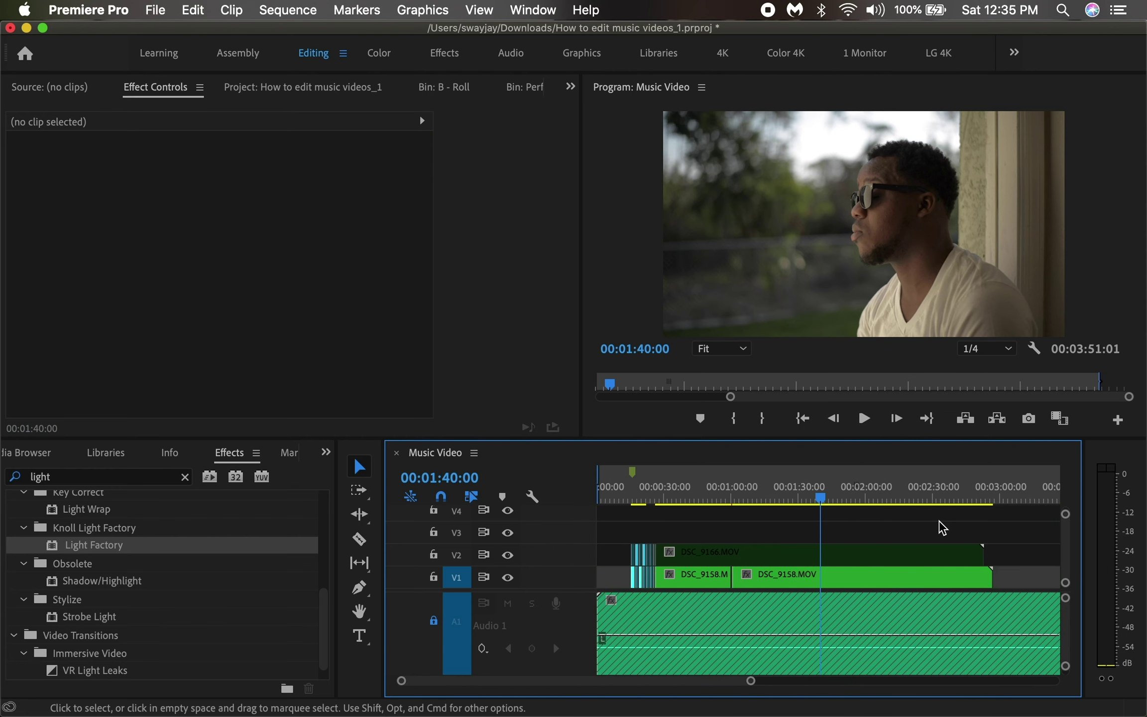
{"action": "left_click", "coordinate": [741, 498]}
{"action": "key", "text": "equal"}
{"action": "key", "text": "equal"}
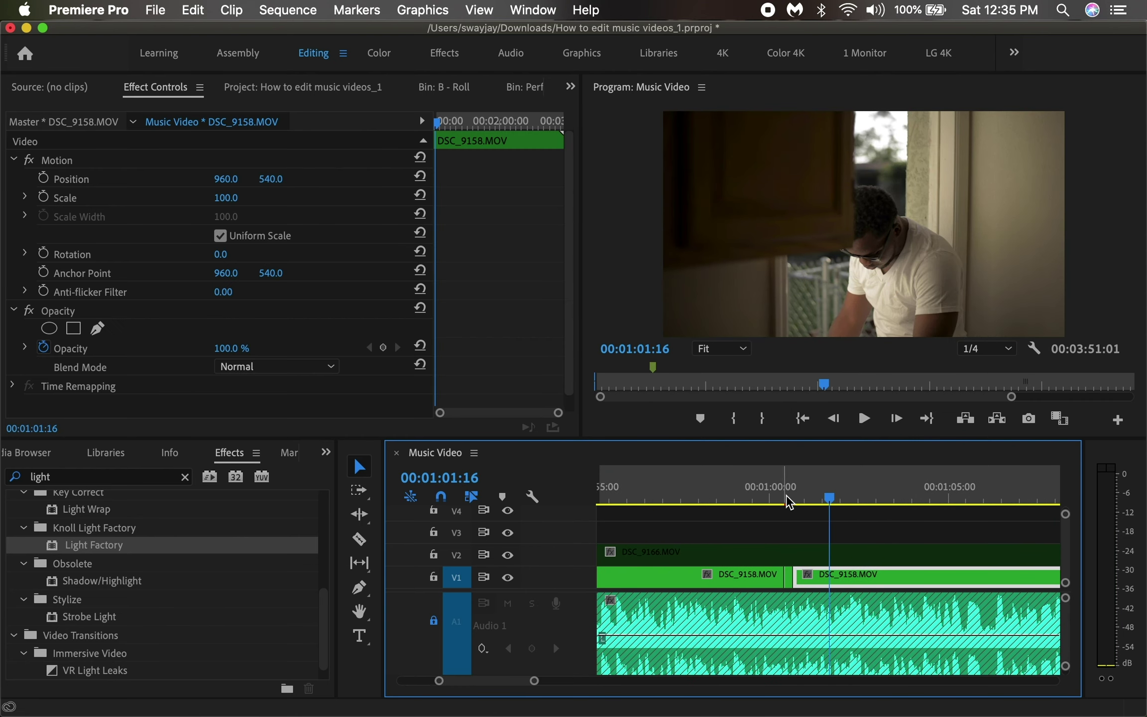
{"action": "left_click", "coordinate": [789, 500]}
{"action": "key", "text": "equal"}
{"action": "key", "text": "equal"}
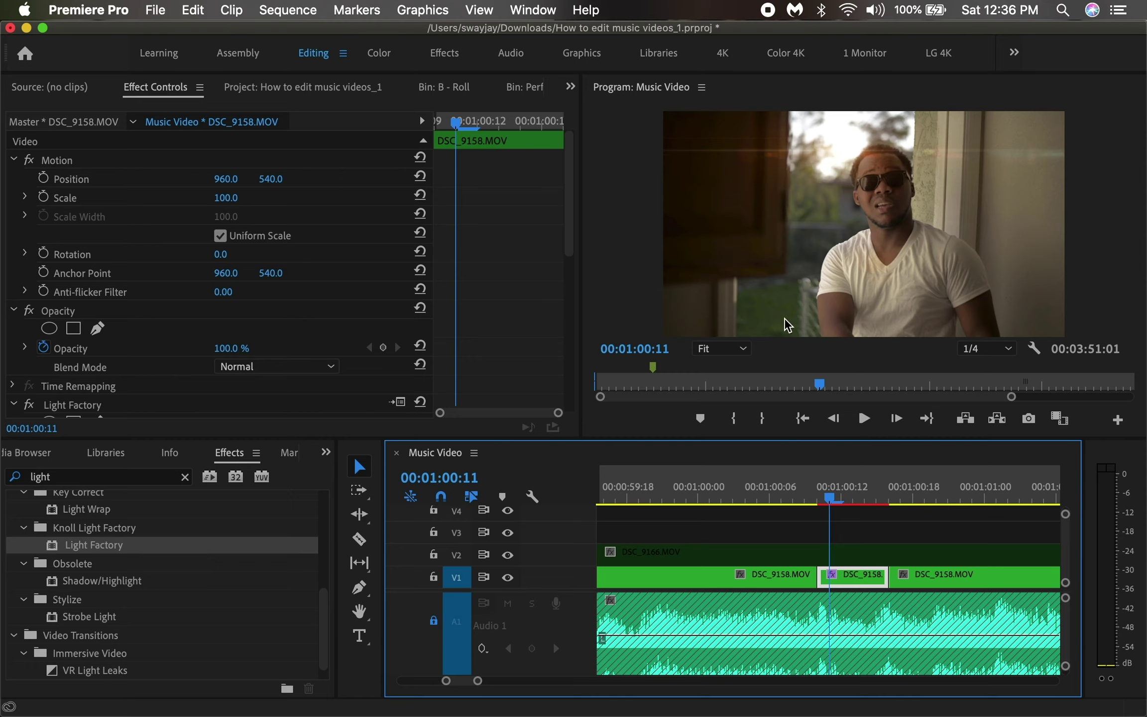
- Set the flare's Brightness to 65 at 00:01:00:15
{"action": "scroll", "coordinate": [479, 273], "scroll_direction": "down", "scroll_amount": 3}
{"action": "scroll", "coordinate": [479, 273], "scroll_direction": "down", "scroll_amount": 1}
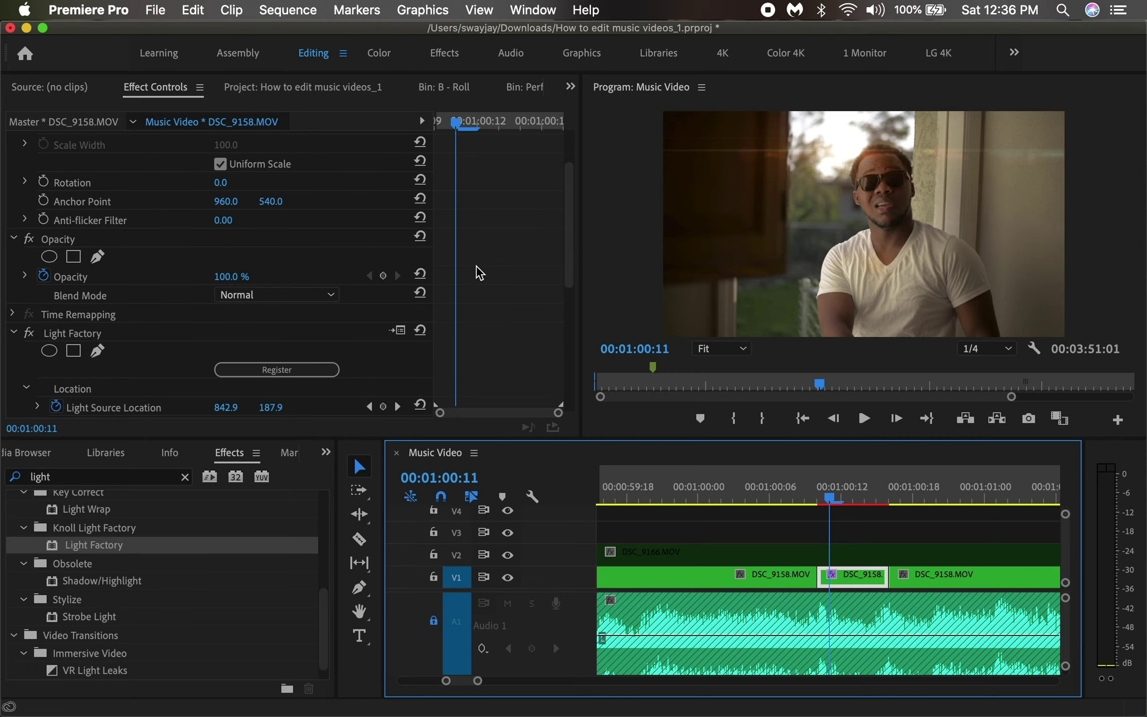
{"action": "scroll", "coordinate": [479, 273], "scroll_direction": "down", "scroll_amount": 7}
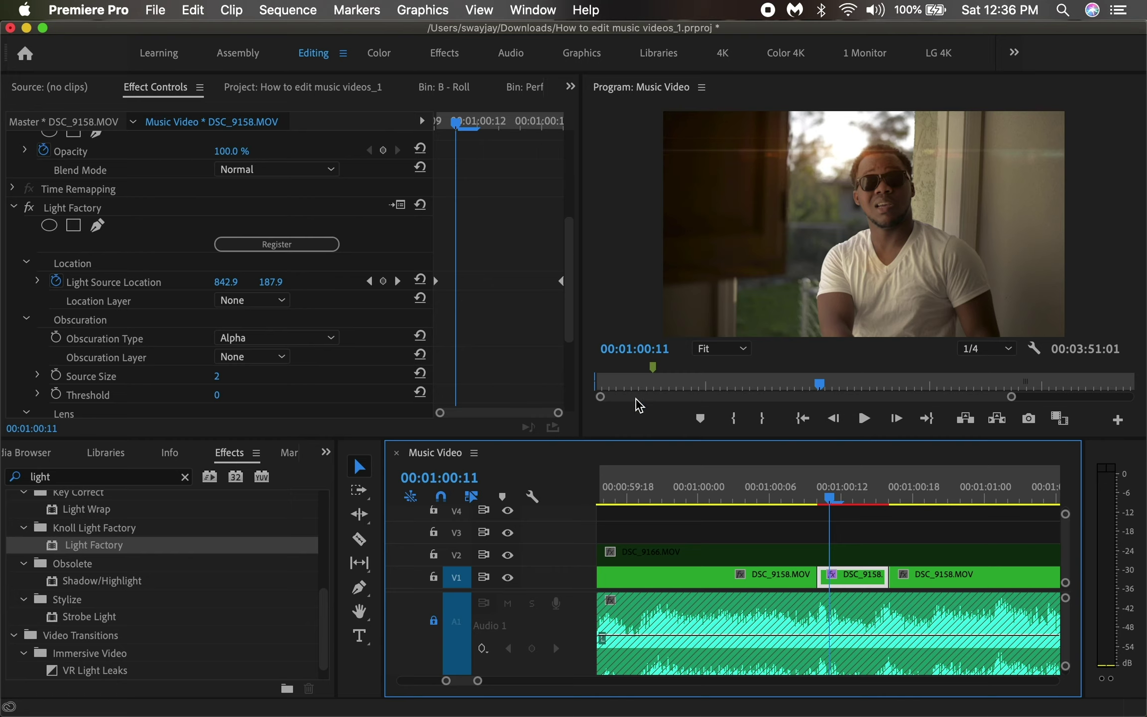
{"action": "scroll", "coordinate": [455, 284], "scroll_direction": "down", "scroll_amount": 7}
{"action": "scroll", "coordinate": [456, 284], "scroll_direction": "down", "scroll_amount": 1}
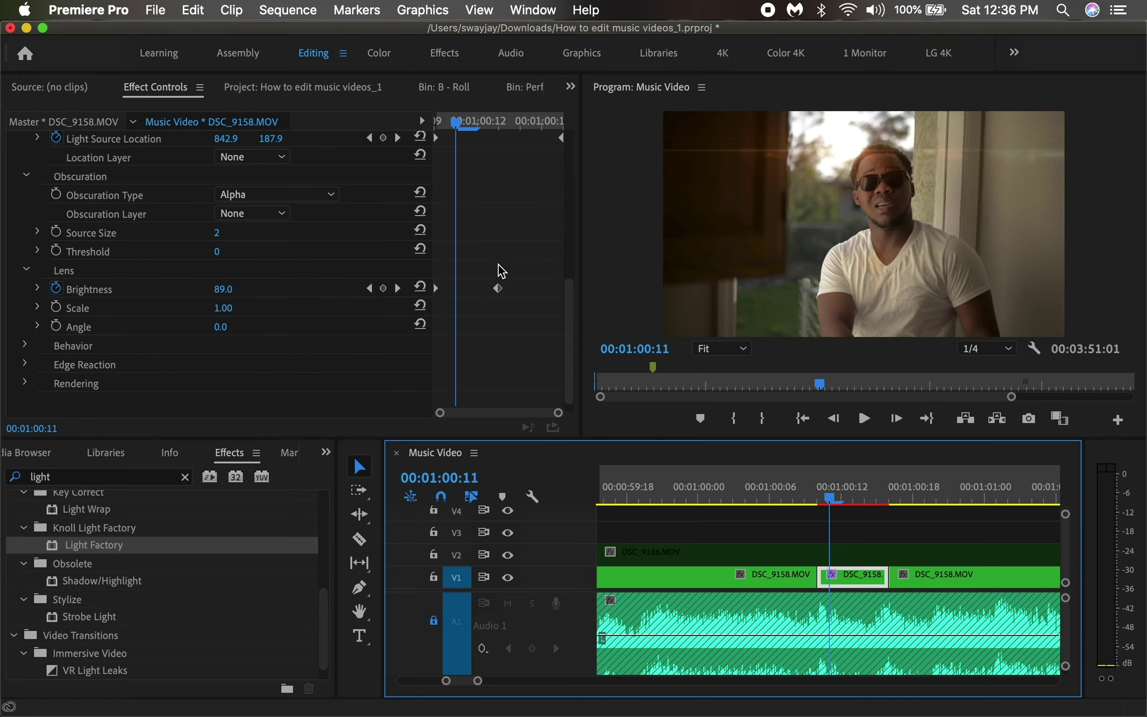
{"action": "left_click_drag", "start_coordinate": [494, 123], "coordinate": [538, 127]}
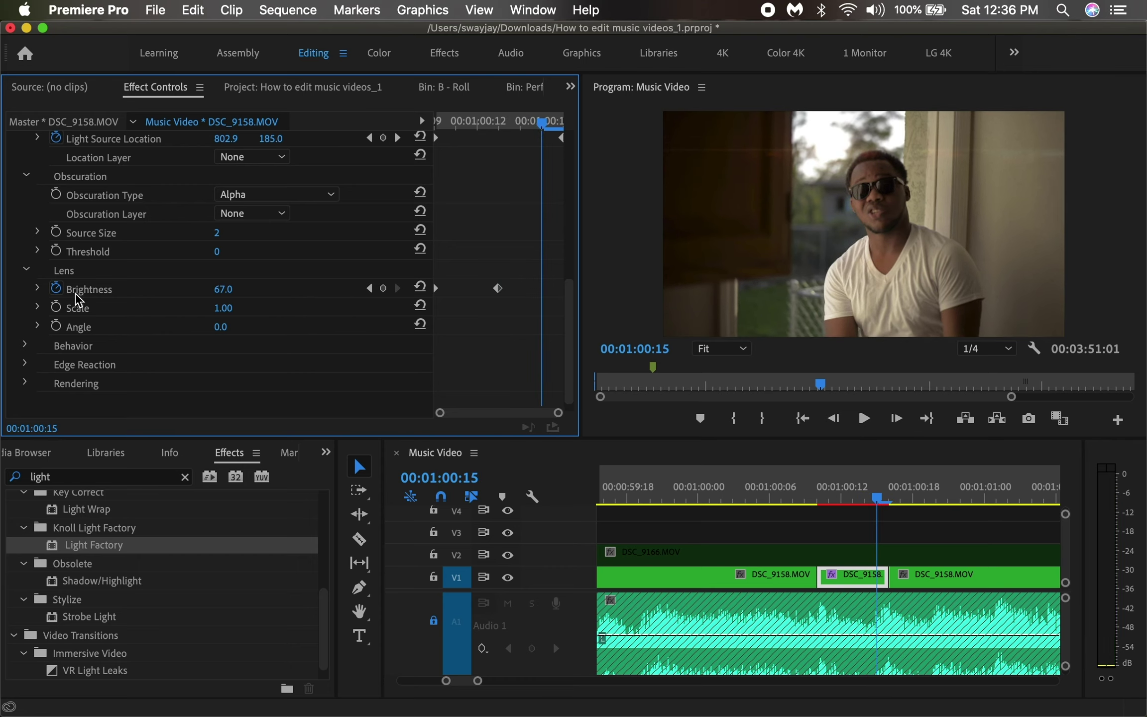
{"action": "left_click", "coordinate": [239, 284]}
{"action": "type", "text": "65"}
{"action": "key", "text": "Return"}
- Delete the stray keyframe and give the Brightness keyframes Auto Bezier interpolation
{"action": "left_click", "coordinate": [541, 287]}
{"action": "key", "text": "Delete"}
{"action": "left_click", "coordinate": [498, 288]}
{"action": "right_click", "coordinate": [438, 295]}
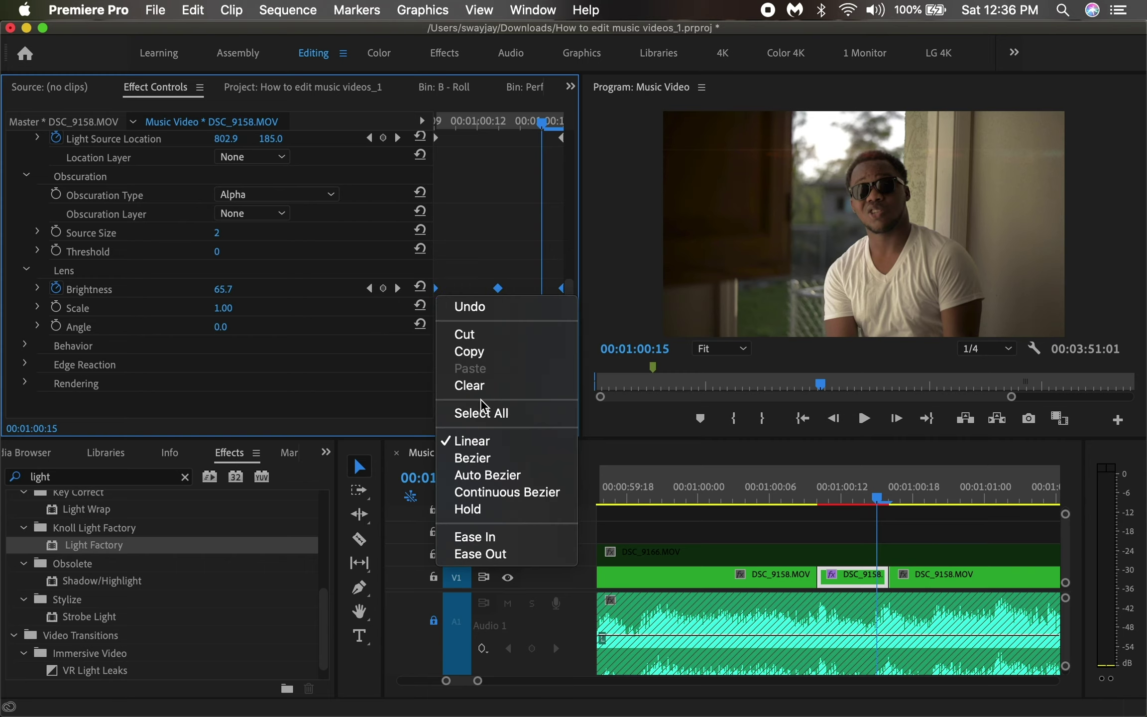
{"action": "left_click", "coordinate": [502, 475]}
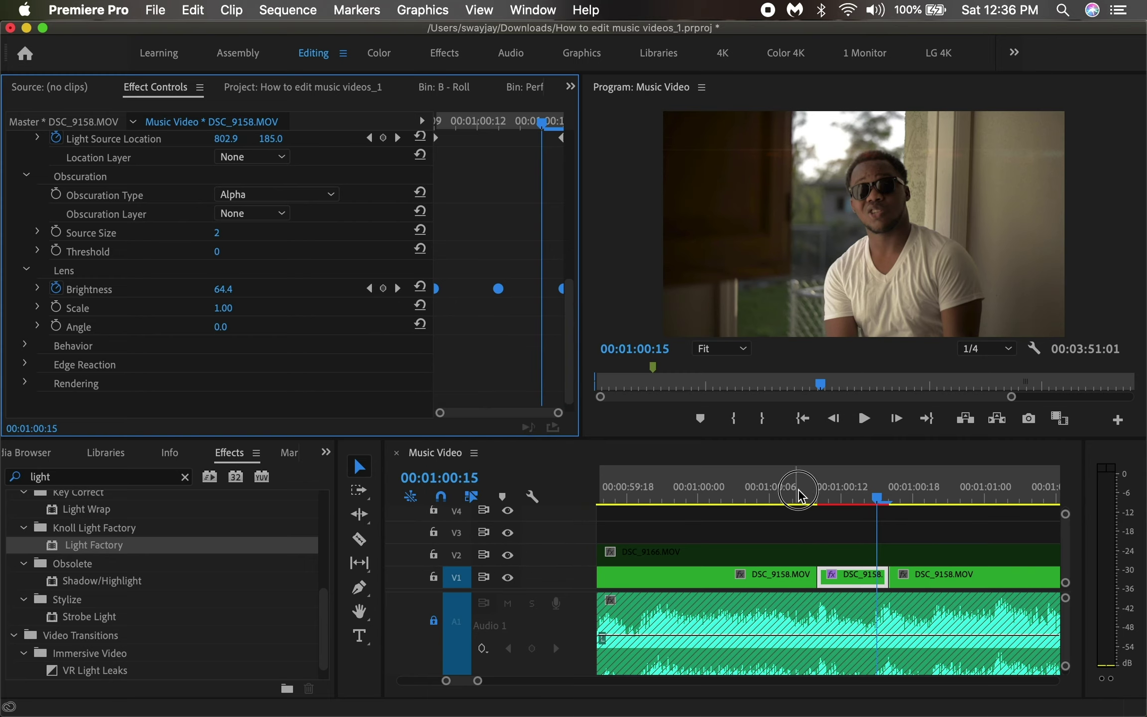
{"action": "left_click", "coordinate": [798, 489]}
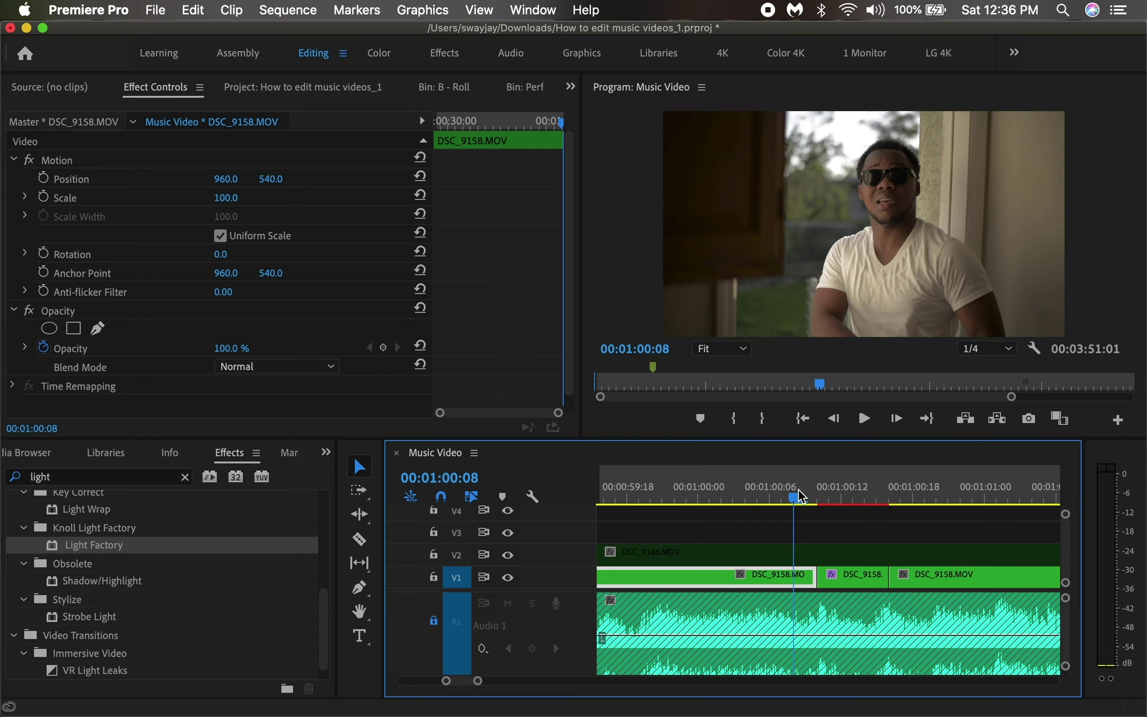
- Play back the flare section from 00:01:00:08 several times to review it
{"action": "key", "text": "space"}
{"action": "left_click", "coordinate": [799, 489]}
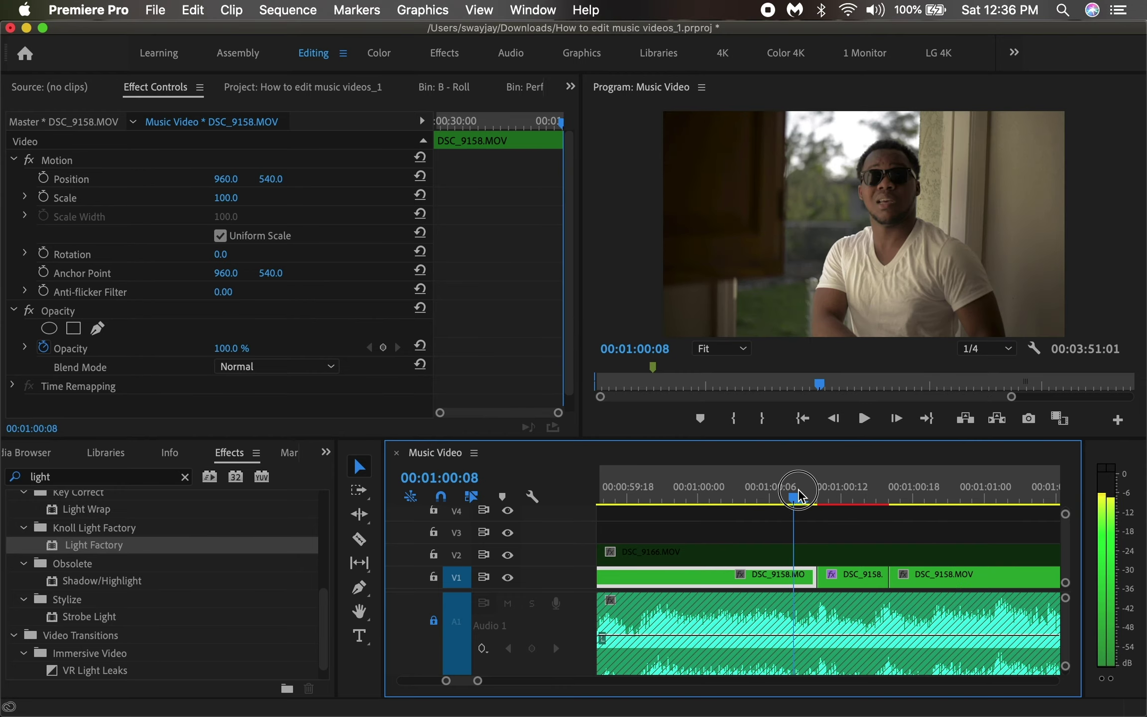
{"action": "key", "text": "space"}
{"action": "left_click", "coordinate": [841, 487]}
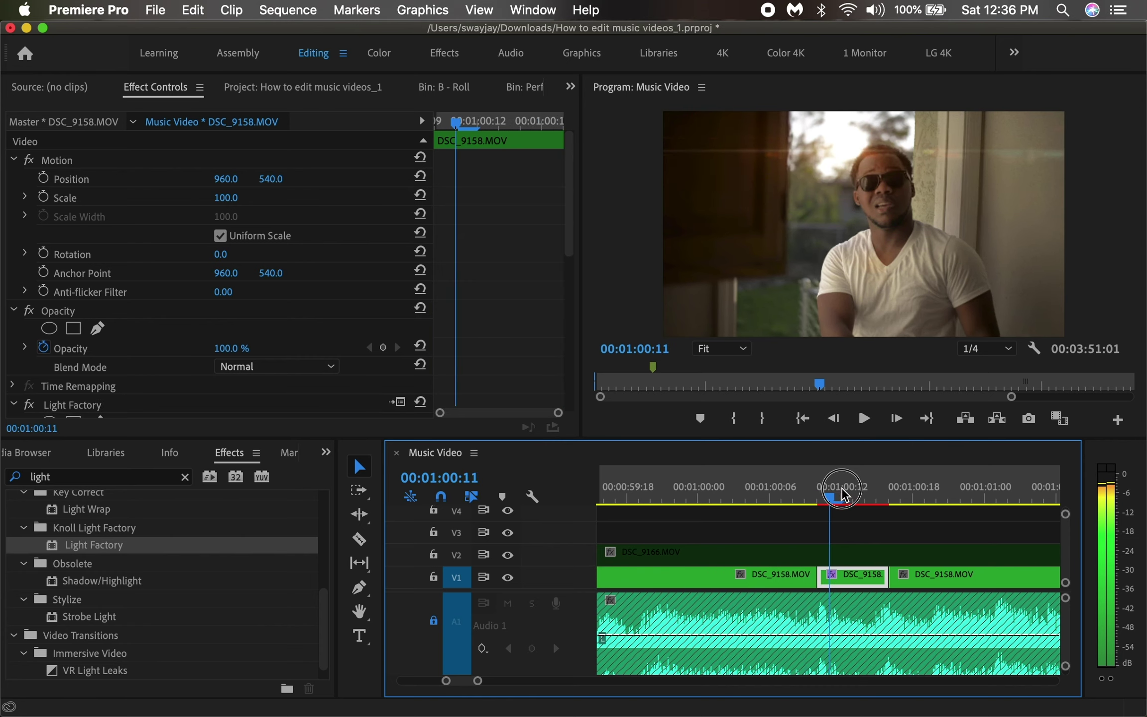
{"action": "key", "text": "space"}
{"action": "left_click_drag", "start_coordinate": [858, 487], "coordinate": [818, 503]}
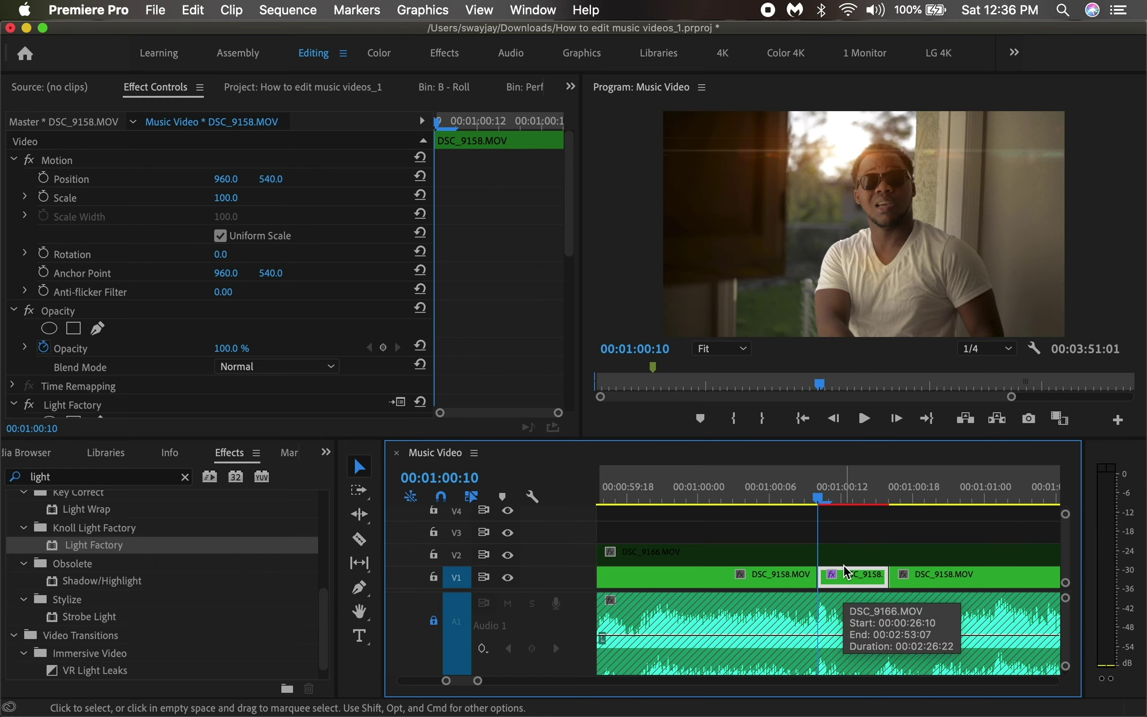
- Disable the DSC_9158.MOV clip just before the flare on V1 with Shift+E
{"action": "key", "text": "minus"}
{"action": "key", "text": "minus"}
{"action": "key", "text": "minus"}
{"action": "key", "text": "minus"}
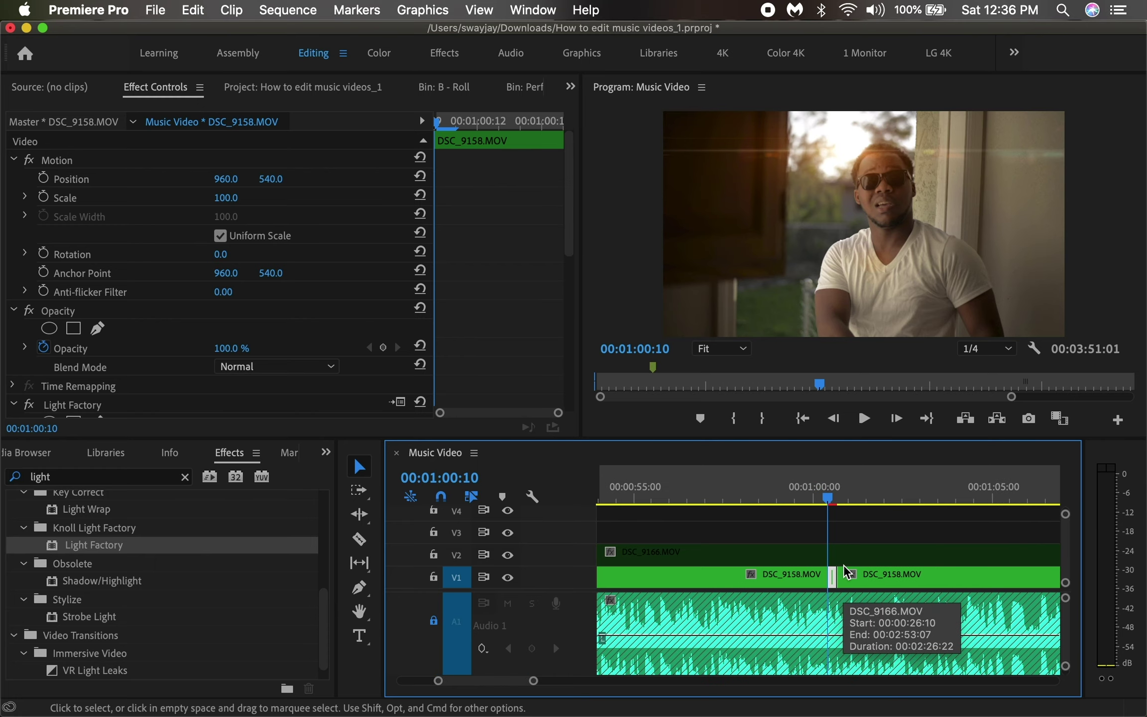
{"action": "key", "text": "minus"}
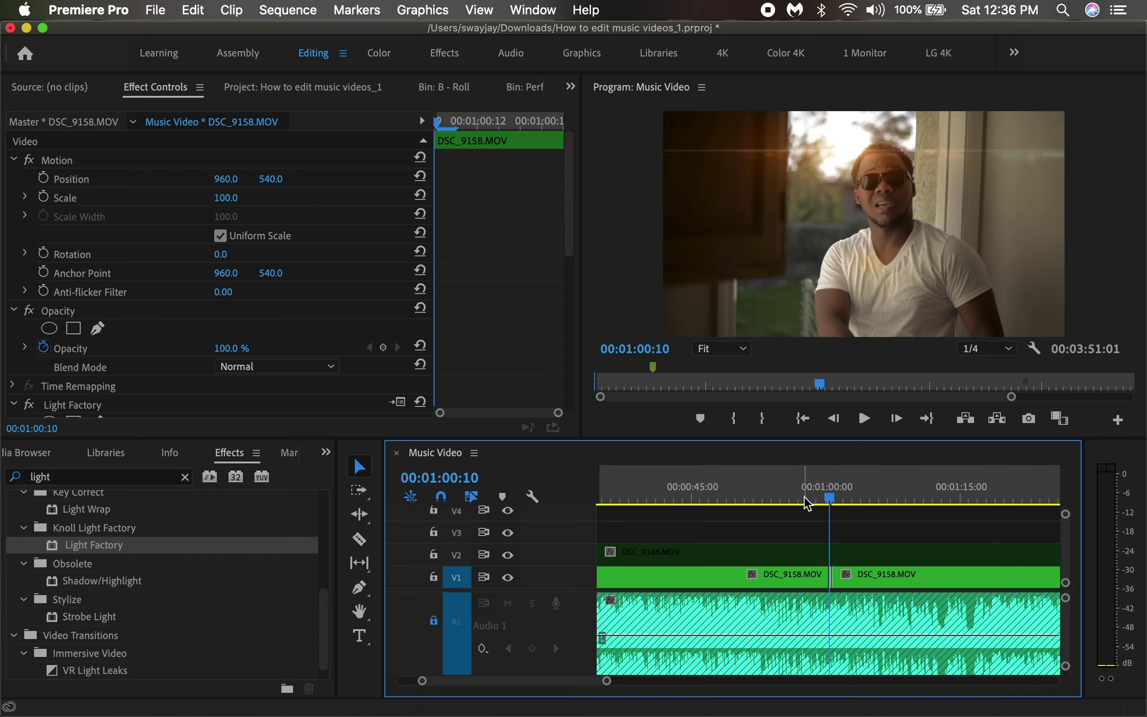
{"action": "key", "text": "equal"}
{"action": "left_click", "coordinate": [806, 583]}
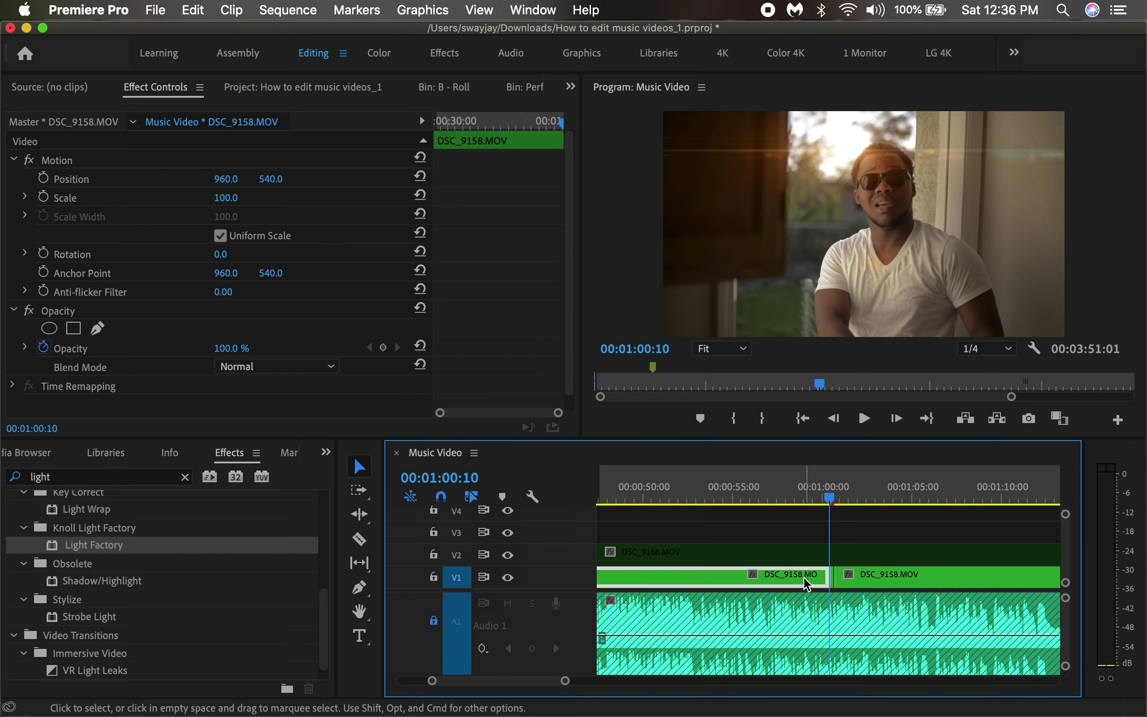
{"action": "key", "text": "shift+e"}
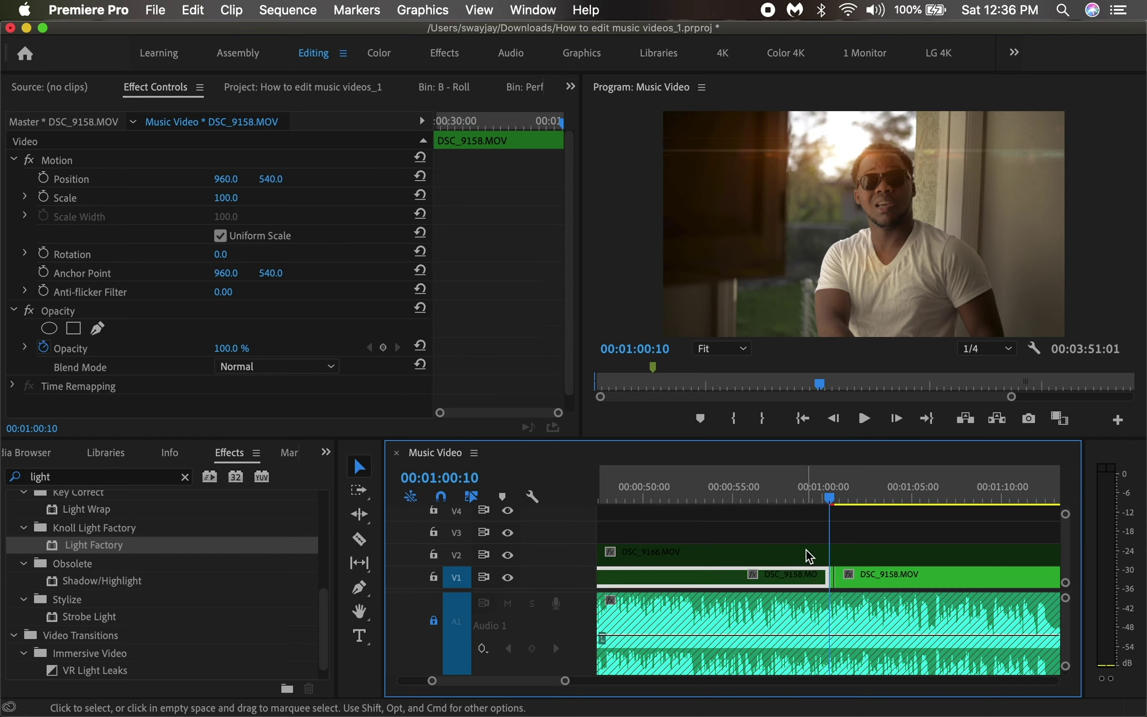
{"action": "key", "text": "equal"}
- Split the DSC_9166.MOV overlay on V2 at the playhead with the Razor tool
{"action": "left_click", "coordinate": [808, 556]}
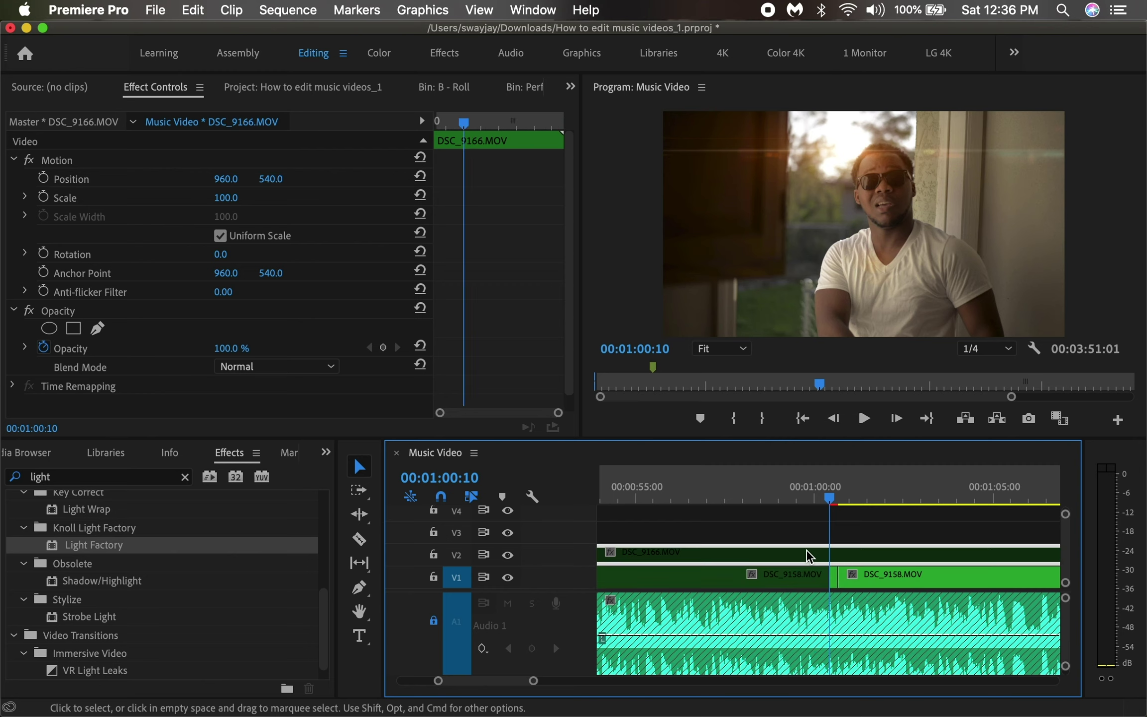
{"action": "key", "text": "shift+e"}
{"action": "key", "text": "minus"}
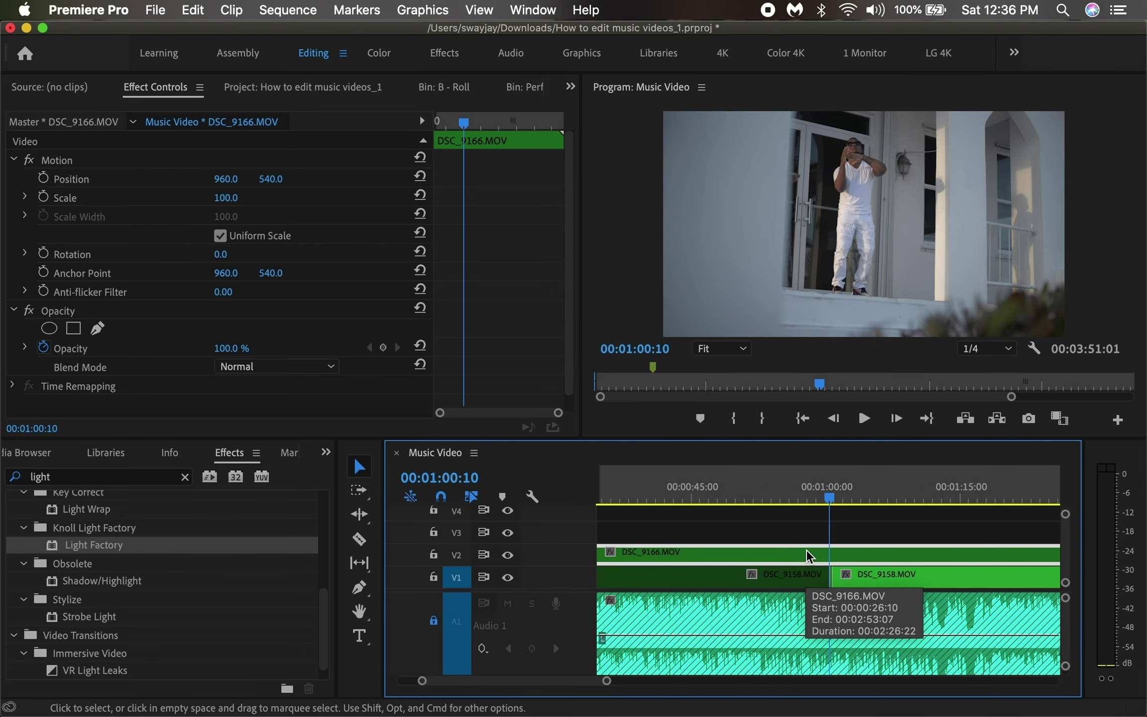
{"action": "key", "text": "c"}
{"action": "left_click", "coordinate": [838, 550]}
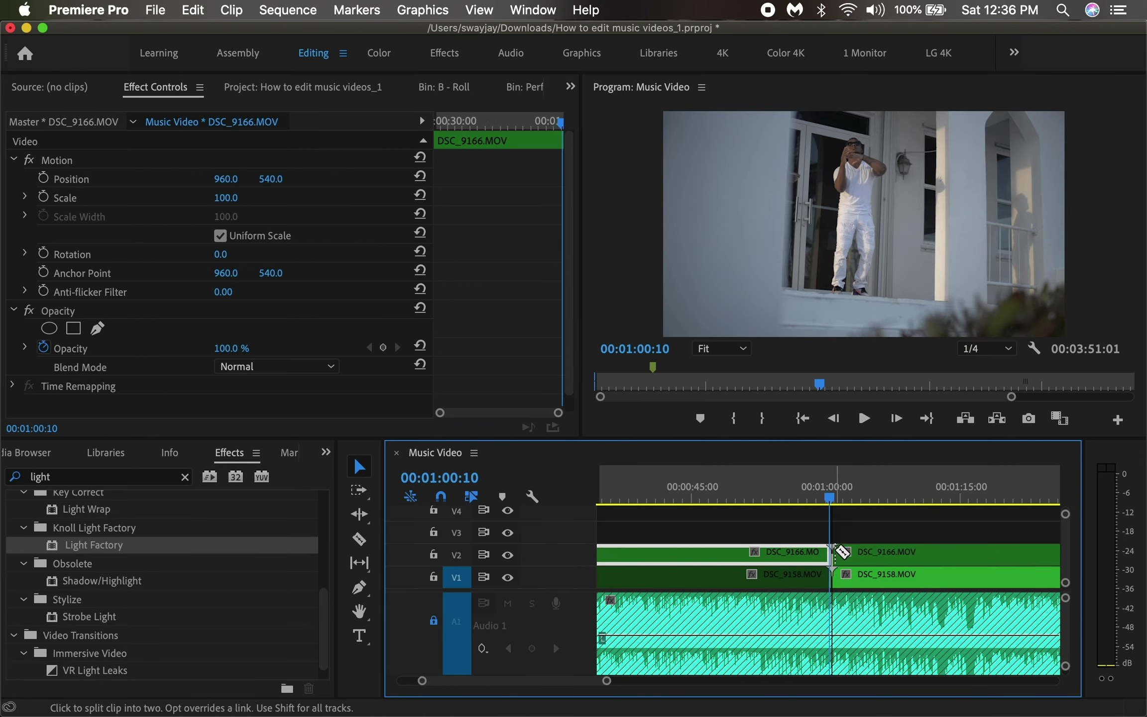
- End the first overlay piece earlier to leave a gap, then preview from 00:00:58:04
{"action": "left_click", "coordinate": [810, 497]}
{"action": "key", "text": "equal"}
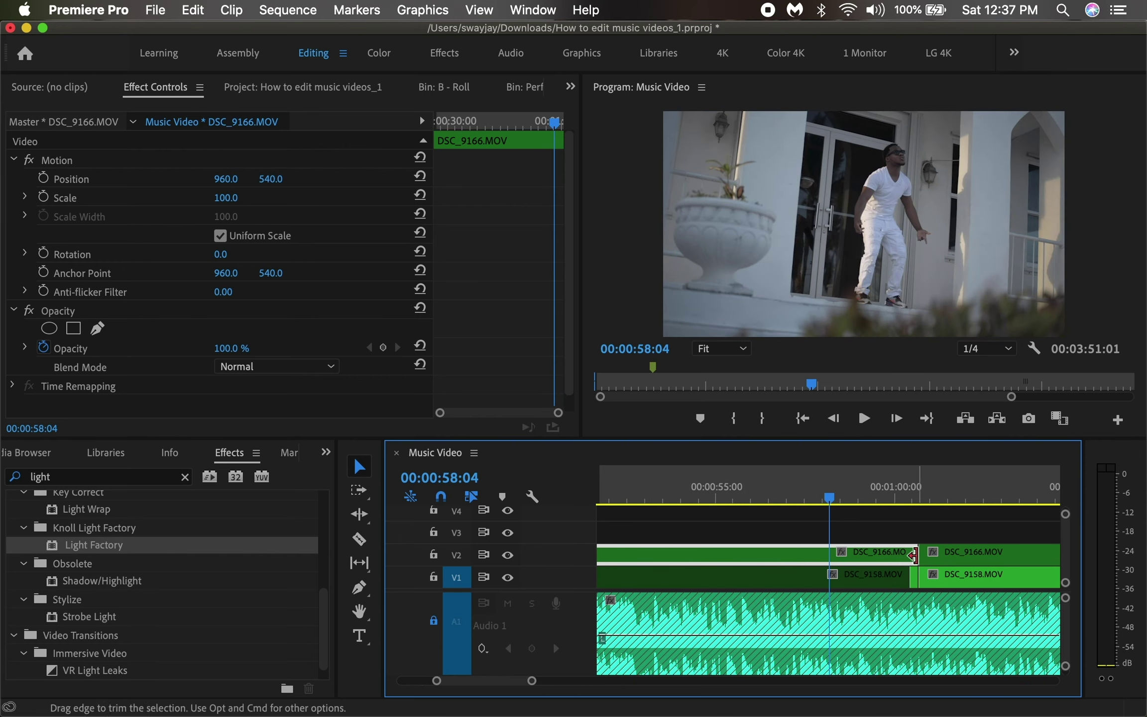
{"action": "left_click_drag", "start_coordinate": [914, 554], "coordinate": [906, 552]}
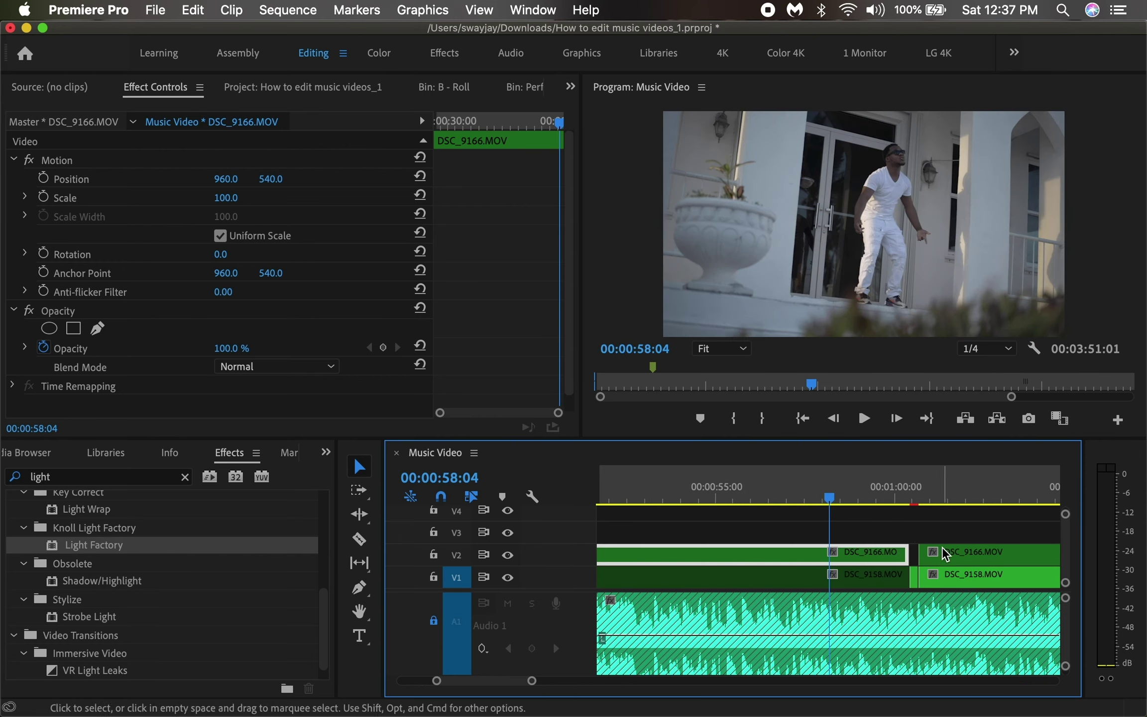
{"action": "key", "text": "space"}
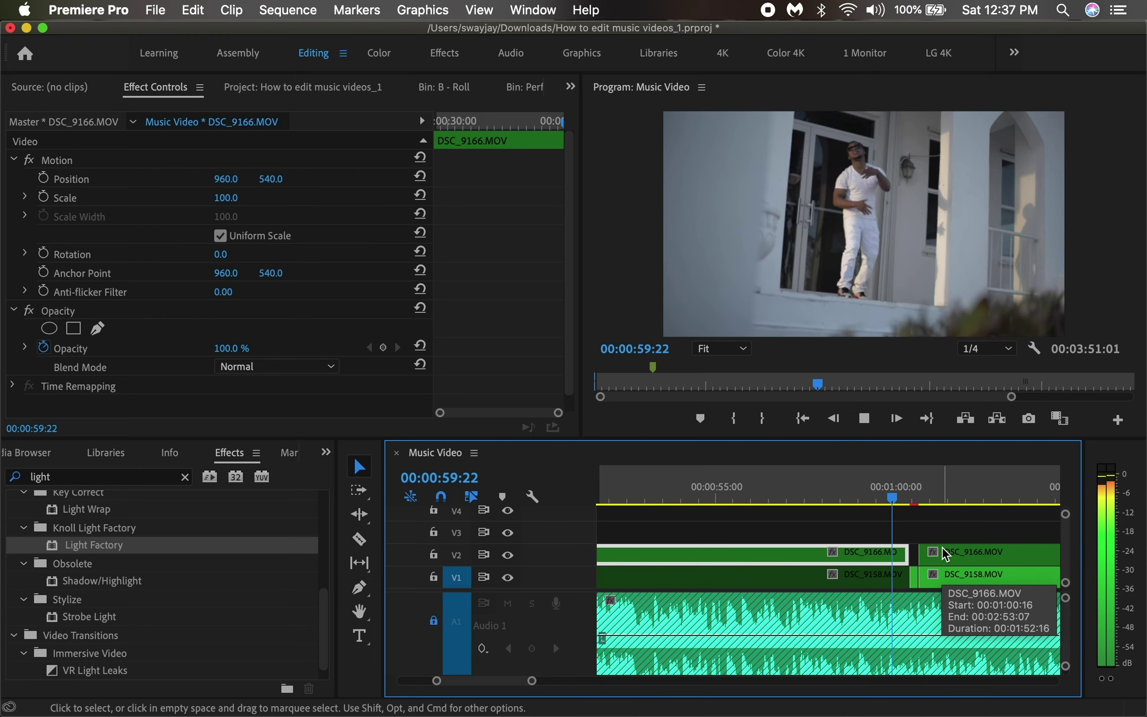
{"action": "left_click", "coordinate": [921, 572]}
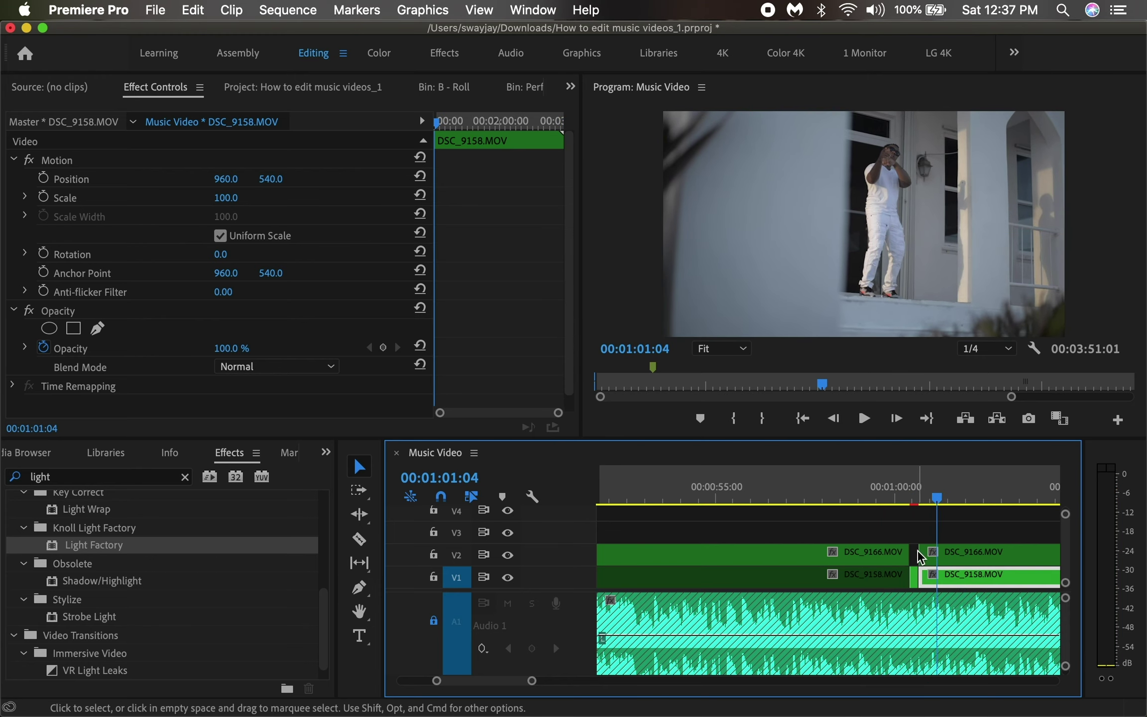
- Start the second DSC_9166.MOV piece later to widen the overlay gap
{"action": "left_click_drag", "start_coordinate": [921, 557], "coordinate": [993, 553]}
{"action": "left_click", "coordinate": [906, 499]}
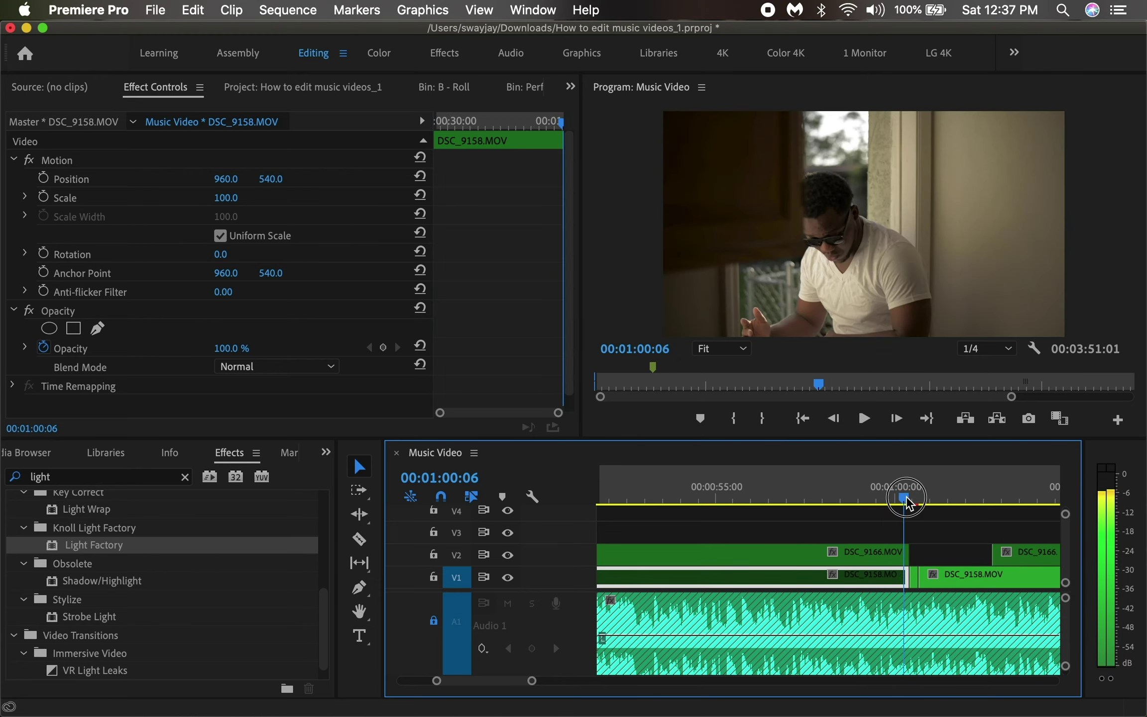
{"action": "key", "text": "space"}
- Preview the overlay gap from around 00:00:59, then save the project
{"action": "left_click_drag", "start_coordinate": [907, 502], "coordinate": [858, 504]}
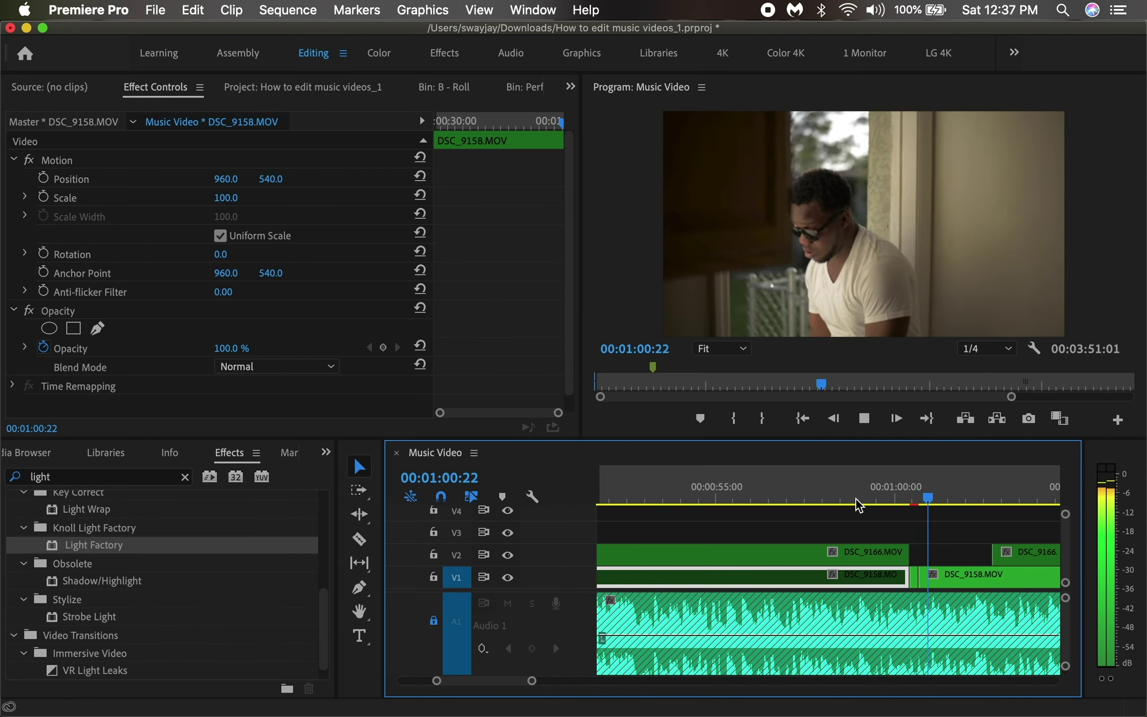
{"action": "left_click", "coordinate": [863, 500]}
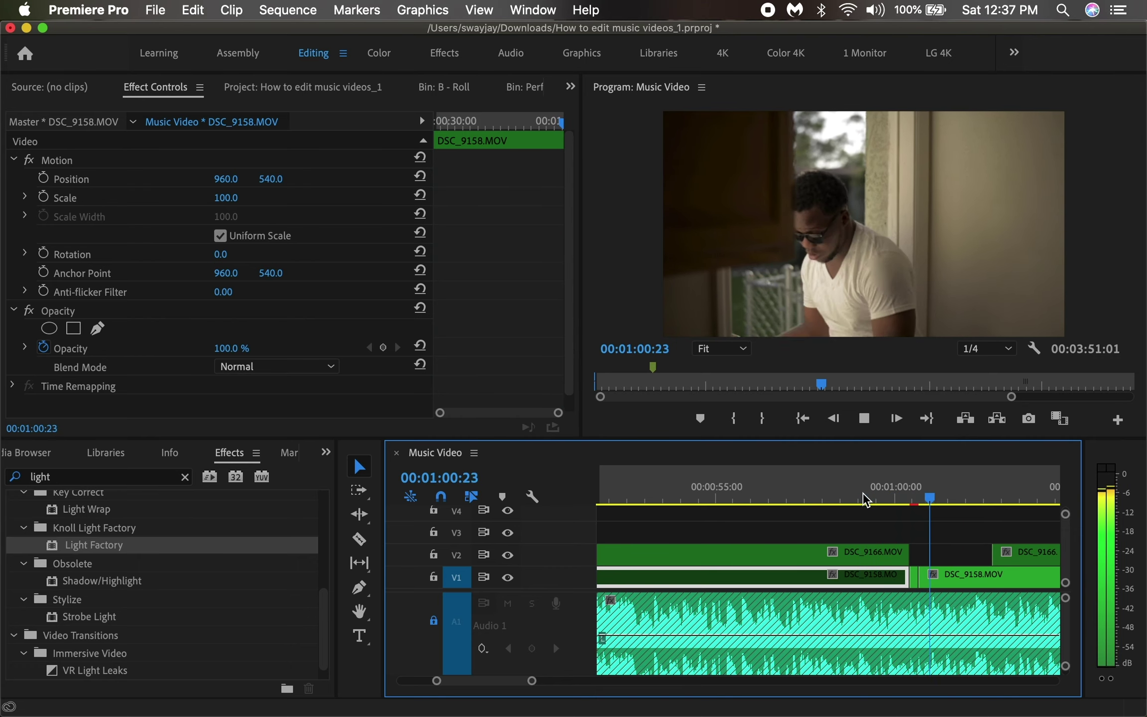
{"action": "key", "text": "space"}
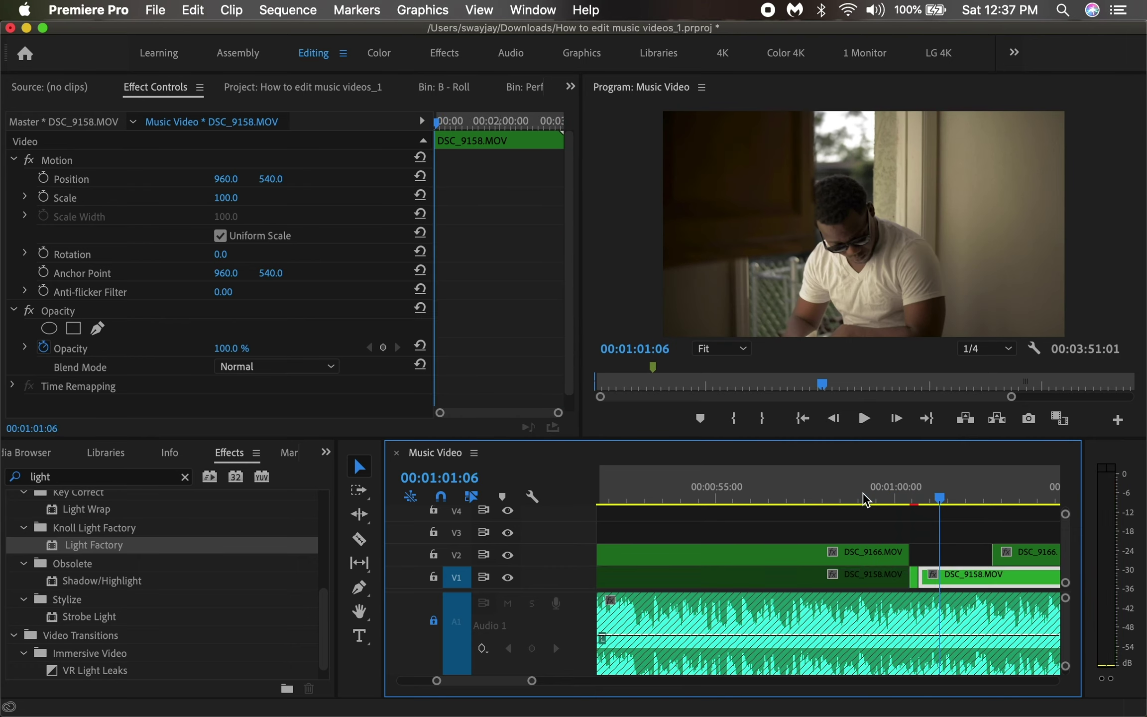
{"action": "key", "text": "minus"}
{"action": "left_click", "coordinate": [864, 496]}
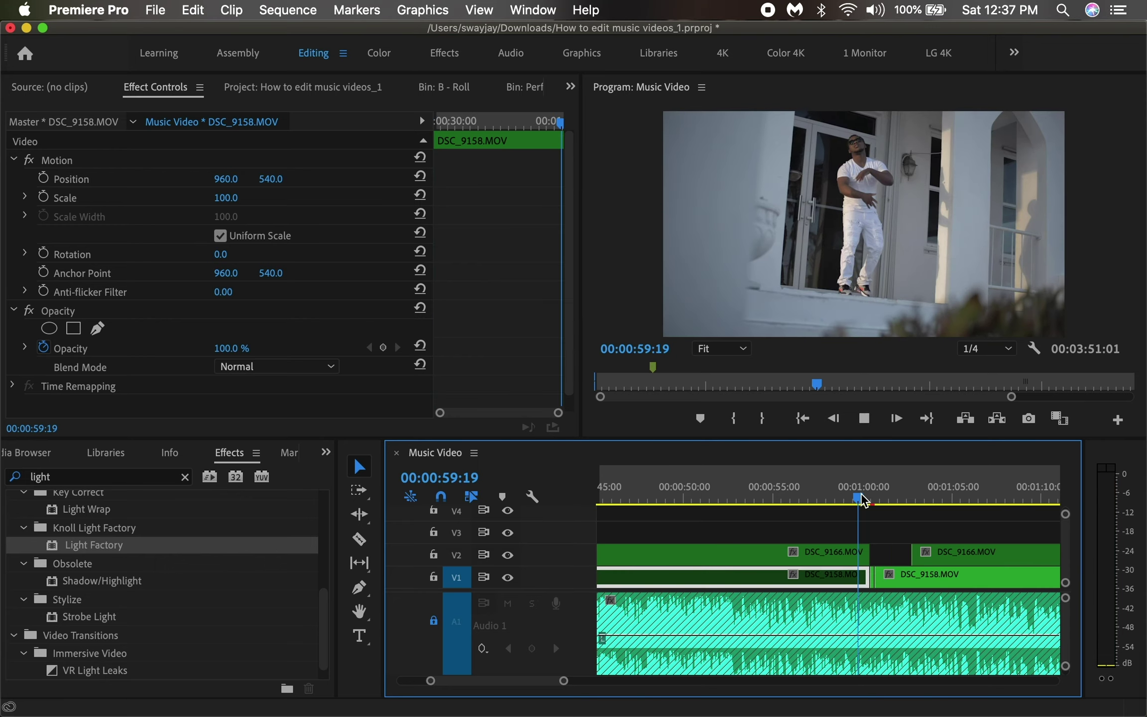
{"action": "key", "text": "space"}
{"action": "key", "text": "space"}
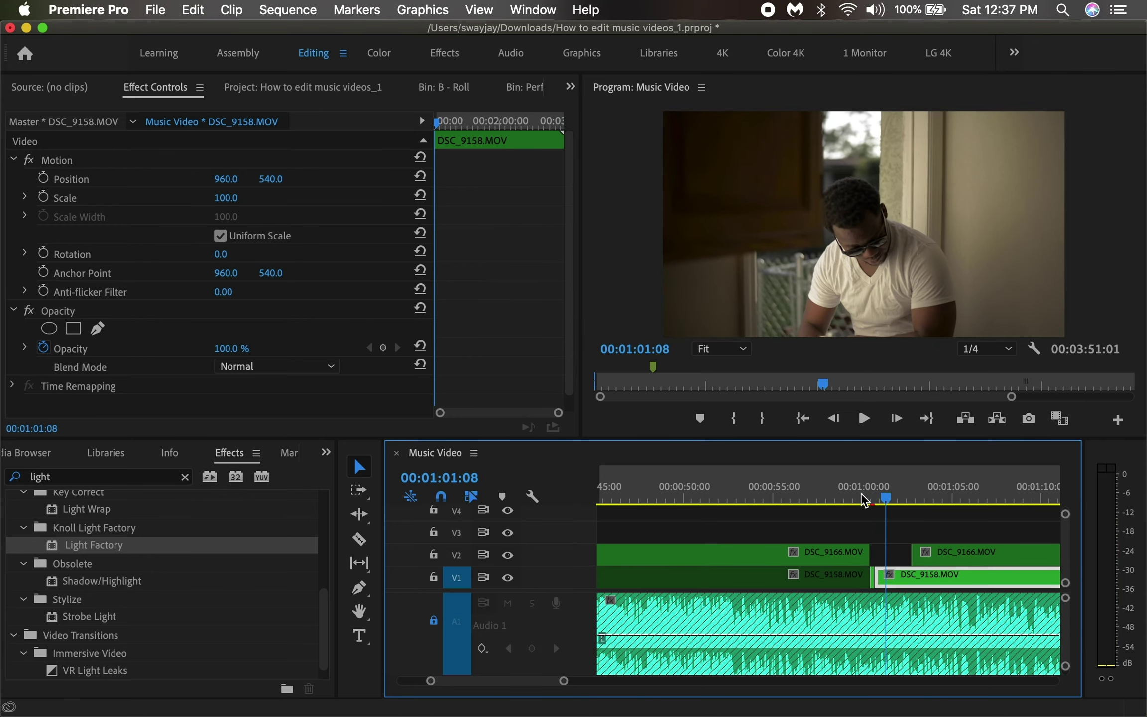
{"action": "key", "text": "super+s"}
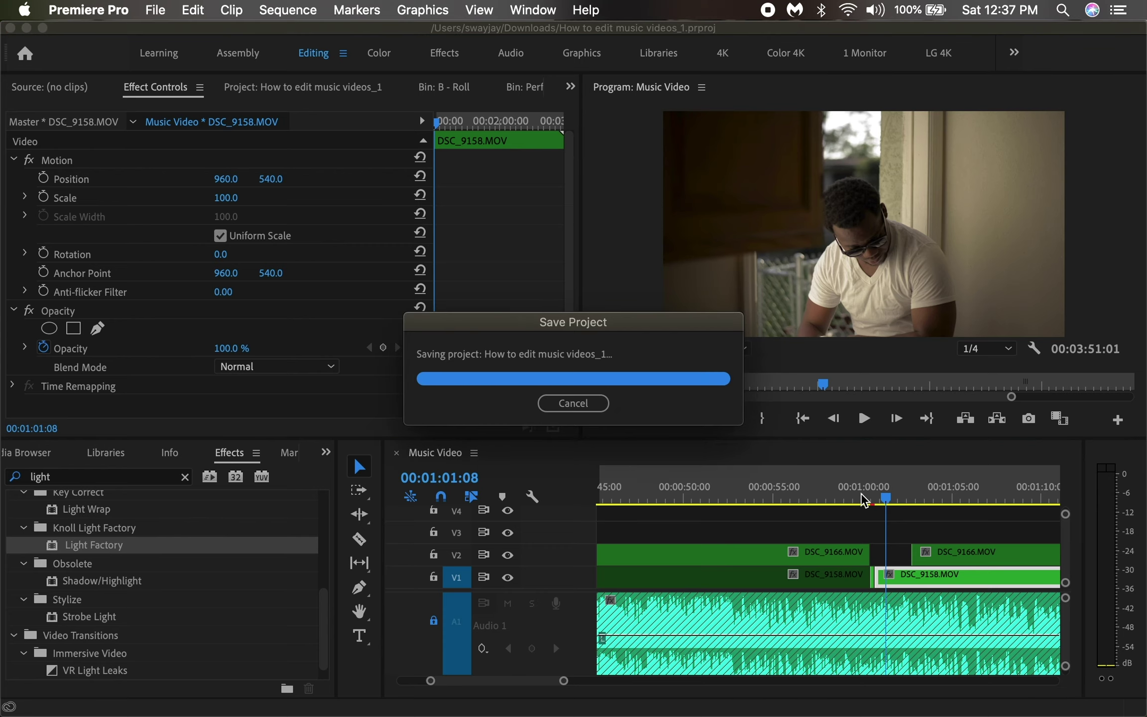
- Trim the last DSC_9158.MOV clip on V1 to end flush with the overlay at 00:02:53:07
{"action": "key", "text": "minus"}
{"action": "key", "text": "minus"}
{"action": "key", "text": "minus"}
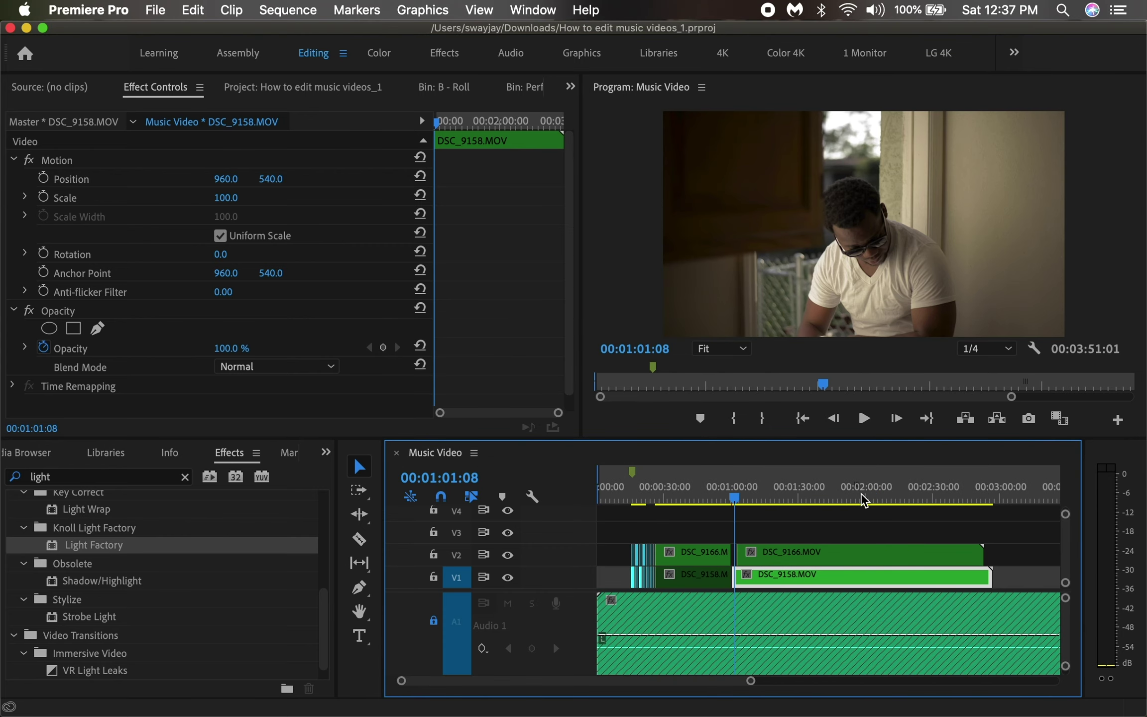
{"action": "left_click_drag", "start_coordinate": [989, 575], "coordinate": [978, 575]}
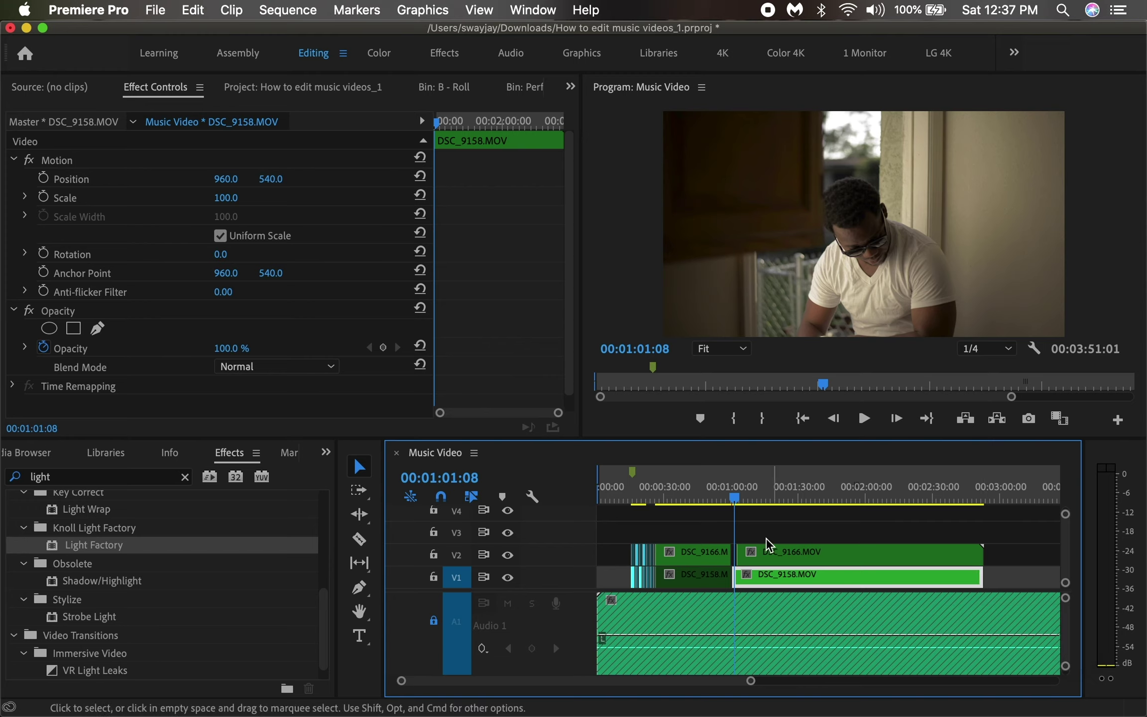
{"action": "left_click_drag", "start_coordinate": [740, 551], "coordinate": [735, 550]}
{"action": "key", "text": "equal"}
{"action": "key", "text": "equal"}
{"action": "key", "text": "equal"}
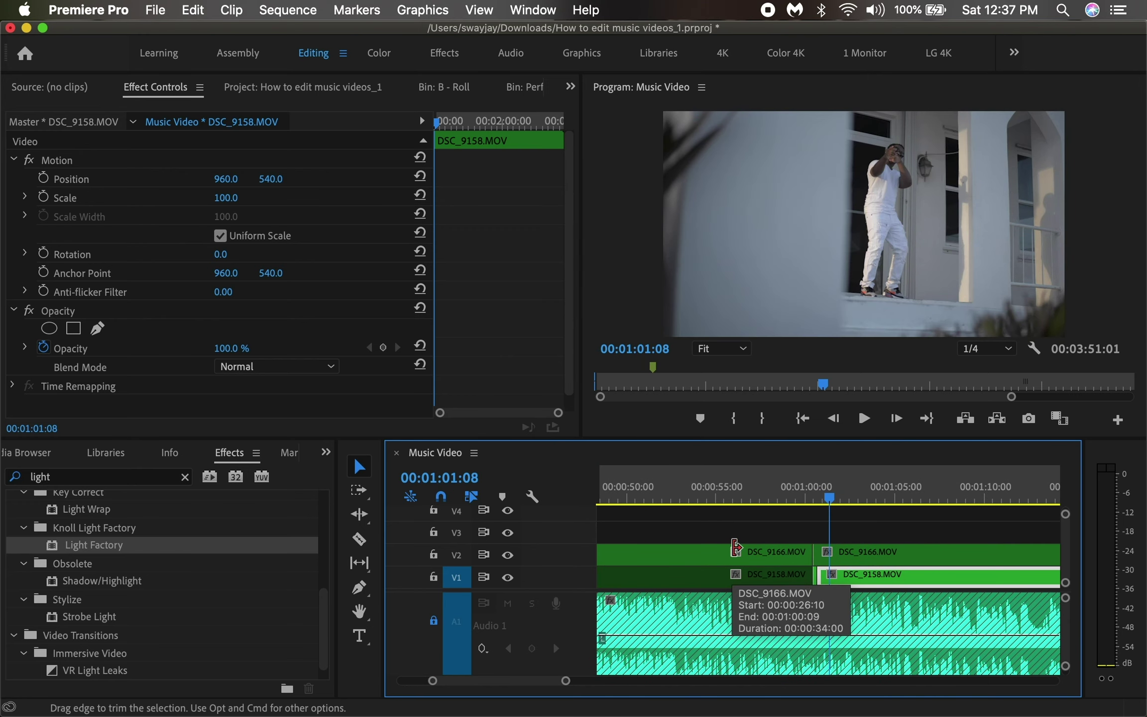
- Preview the gap from 00:00:59:23, then disable the second DSC_9166.MOV piece on V2
{"action": "left_click", "coordinate": [892, 561]}
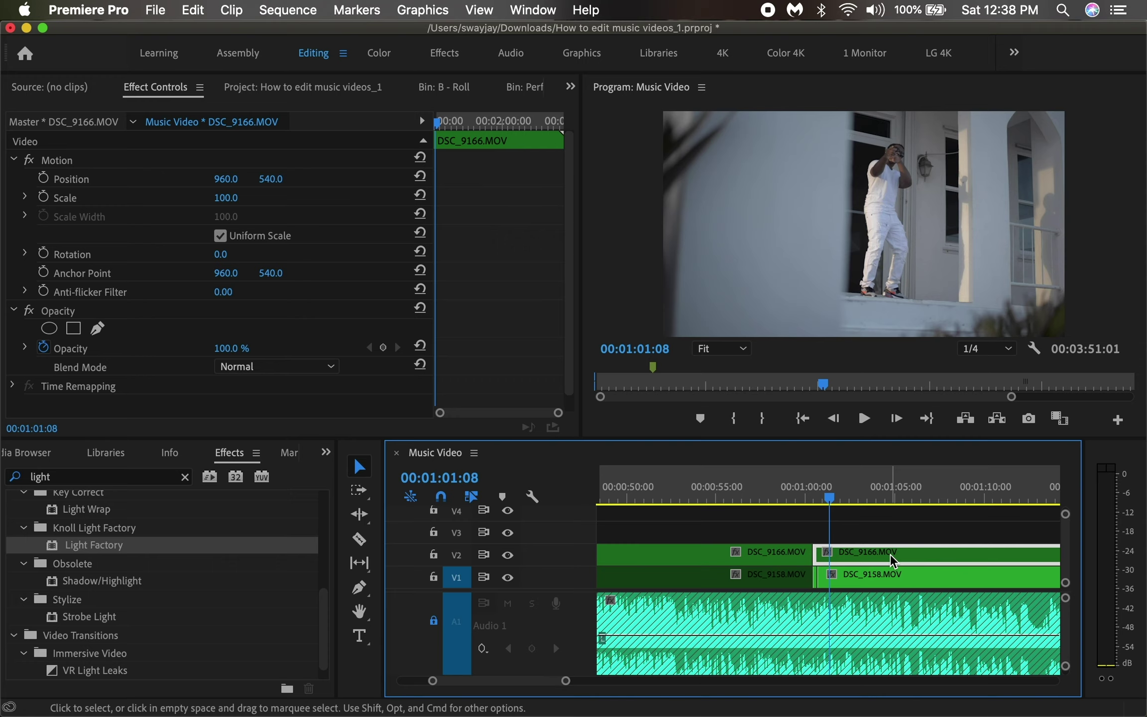
{"action": "left_click", "coordinate": [800, 498]}
{"action": "key", "text": "="}
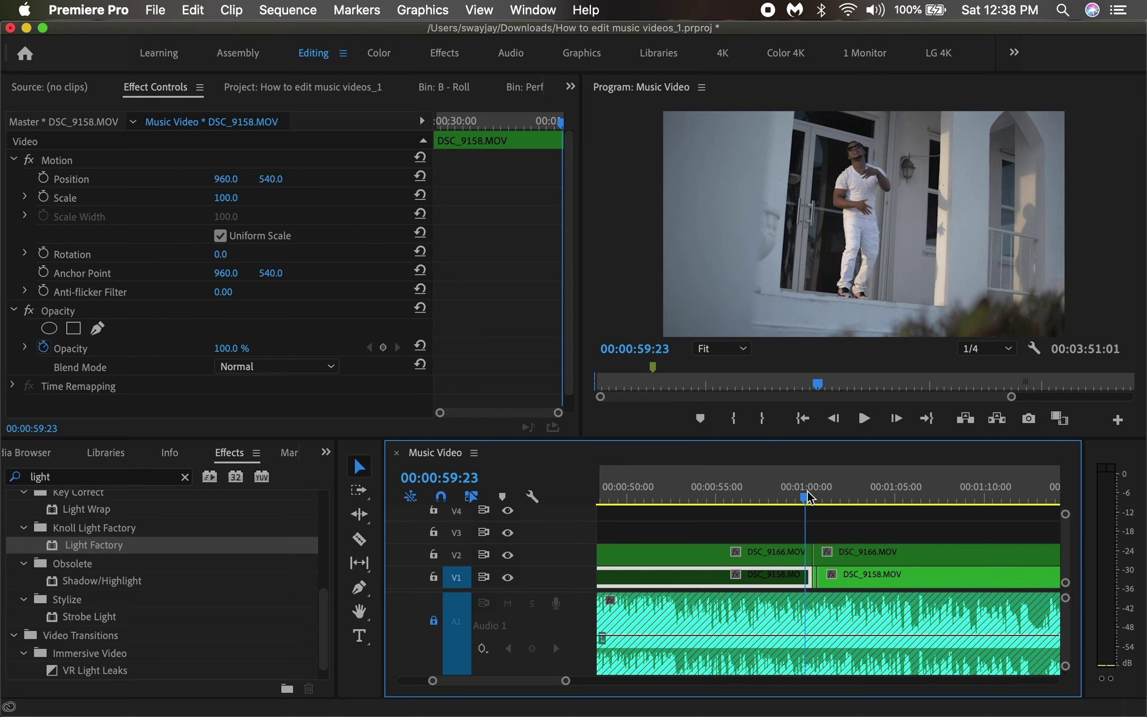
{"action": "key", "text": "space"}
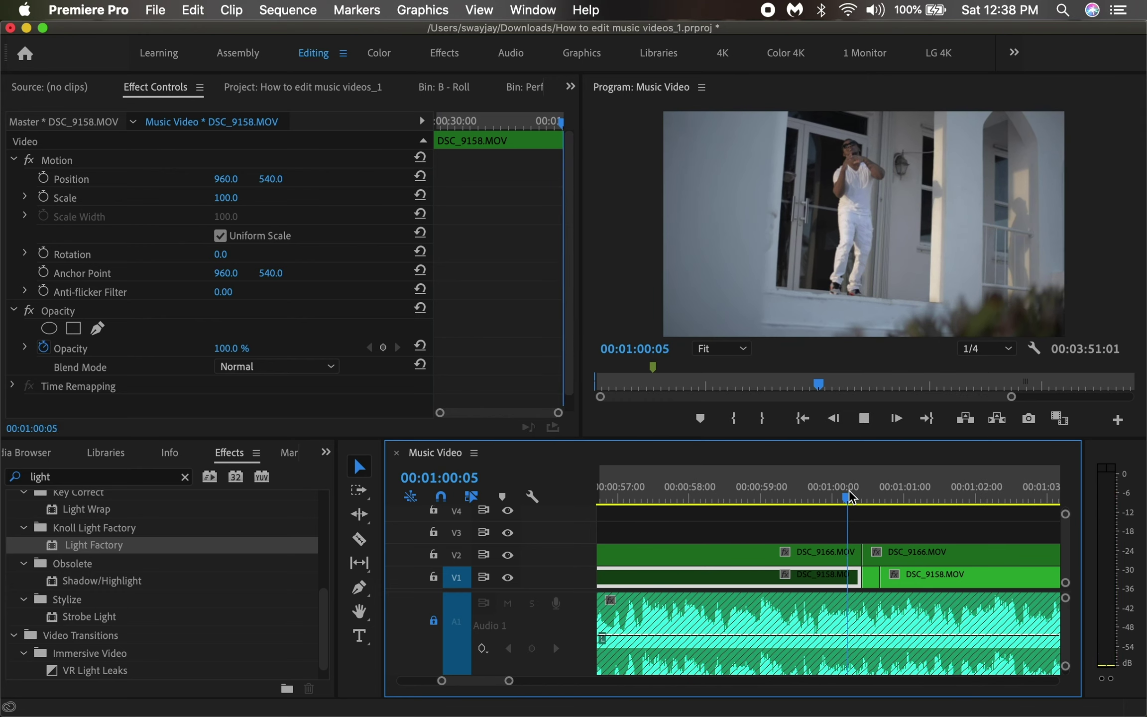
{"action": "left_click", "coordinate": [888, 553]}
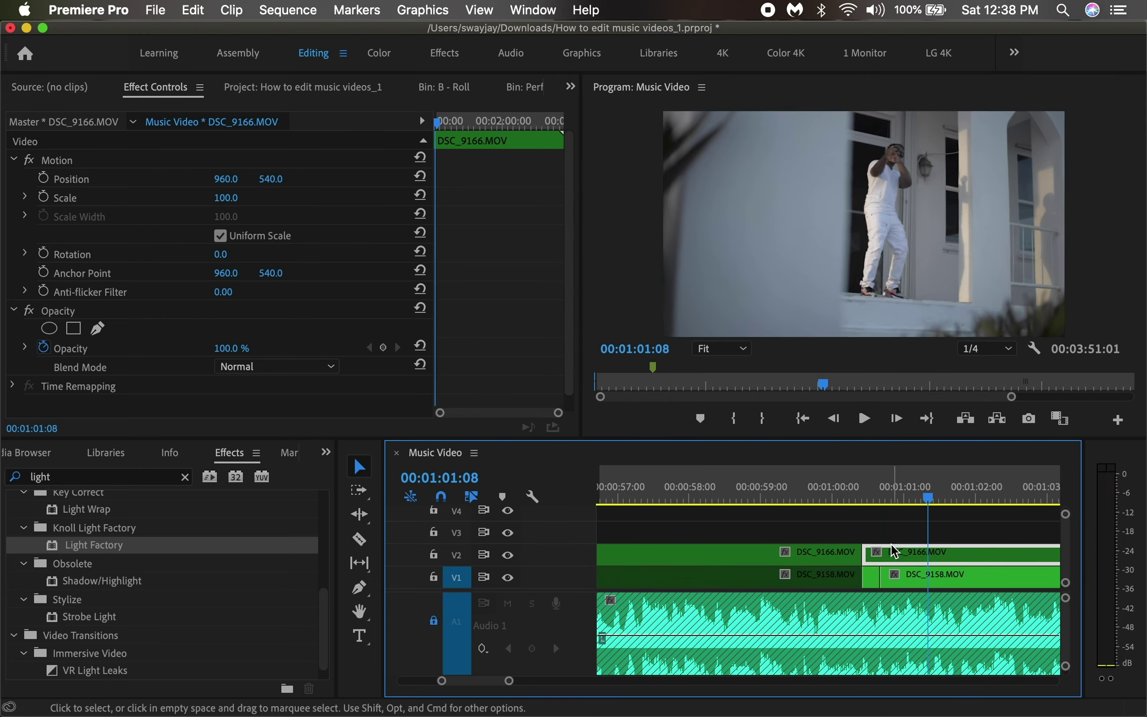
{"action": "key", "text": "shift+e"}
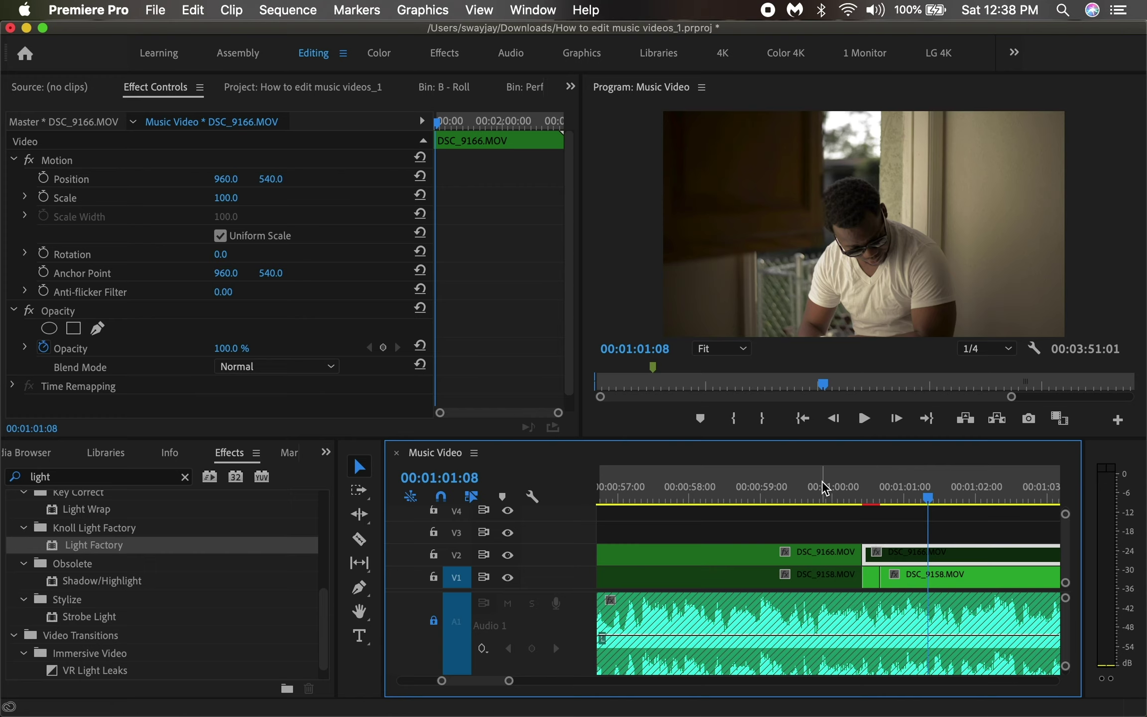